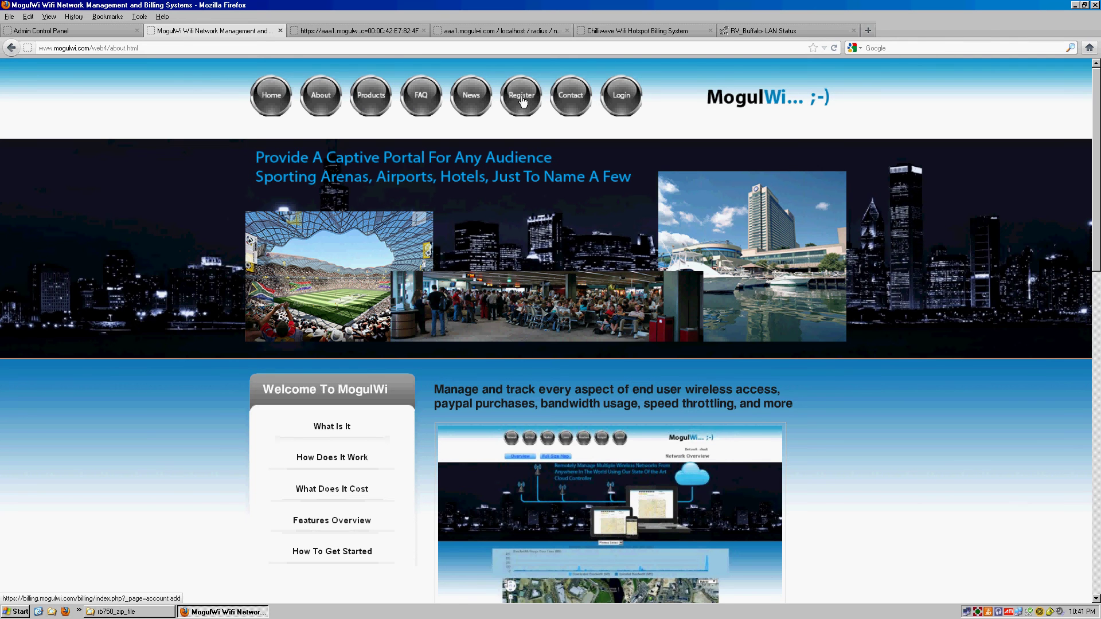
# Step: Sign in to the MogulWi account from the Register/Login page with the account username and password
pyautogui.click(623, 103)
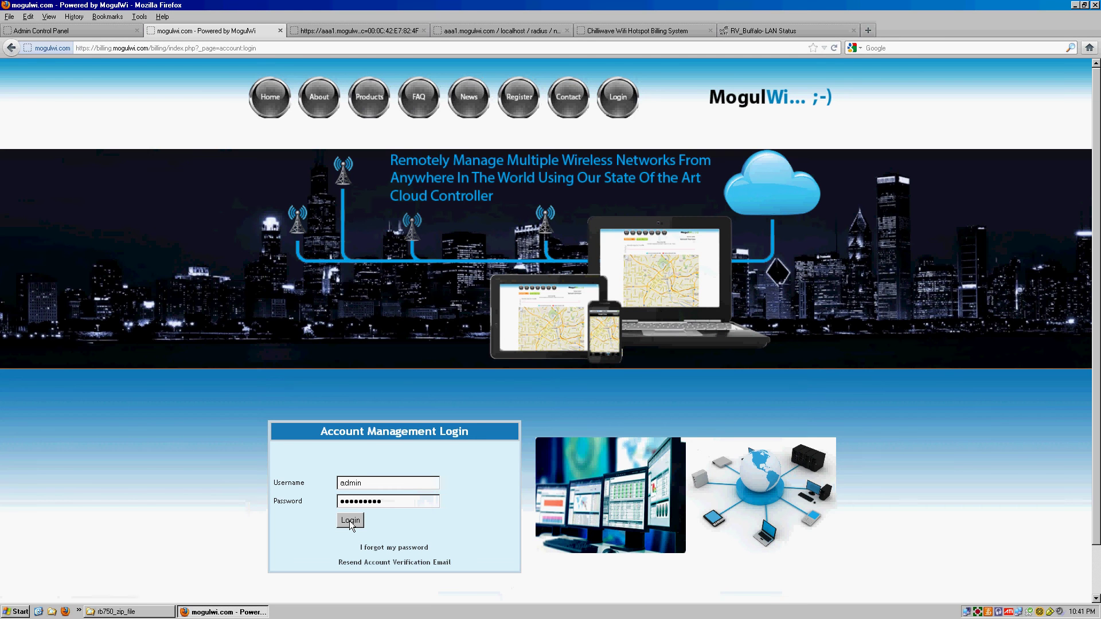
pyautogui.click(351, 520)
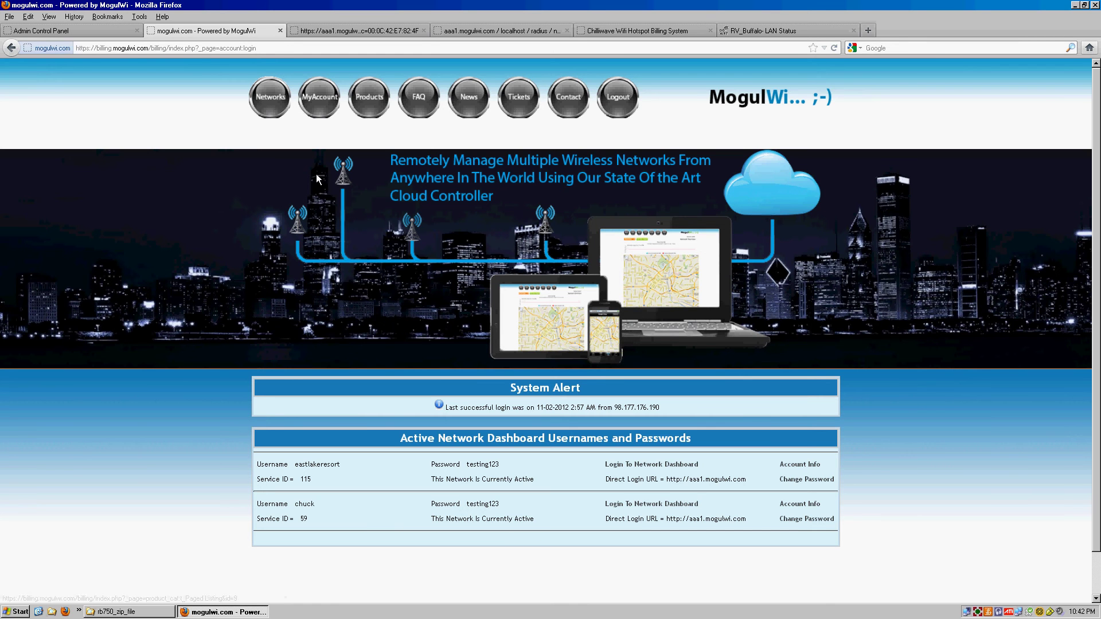
# Step: Open the Mikrotik Config Files download page and cancel the mikrotik_config_files.zip download prompt
pyautogui.click(319, 107)
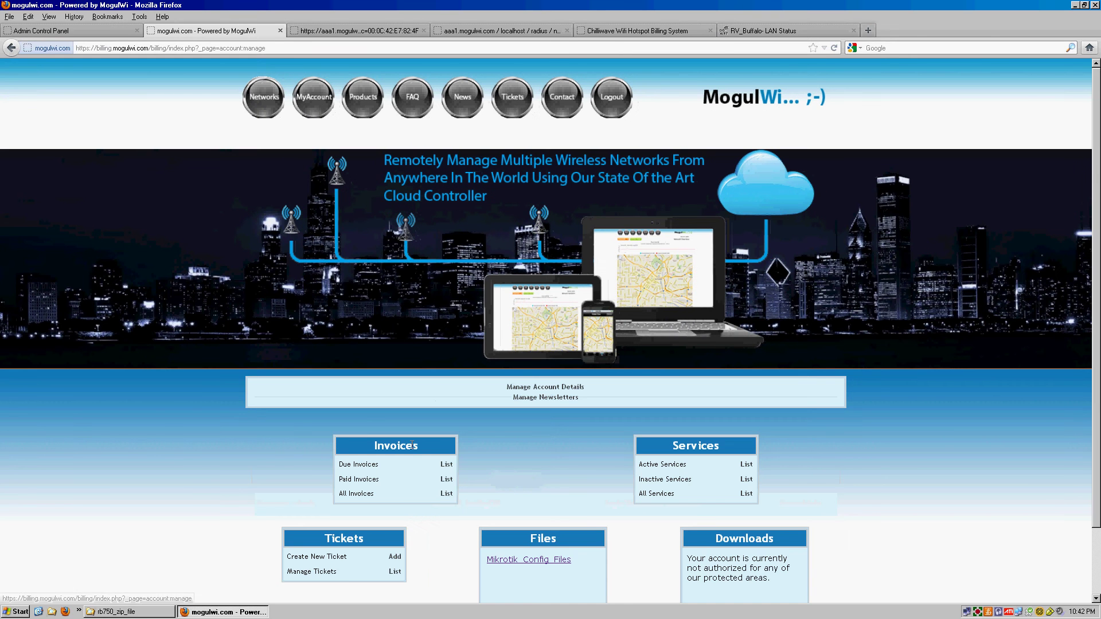
pyautogui.click(535, 561)
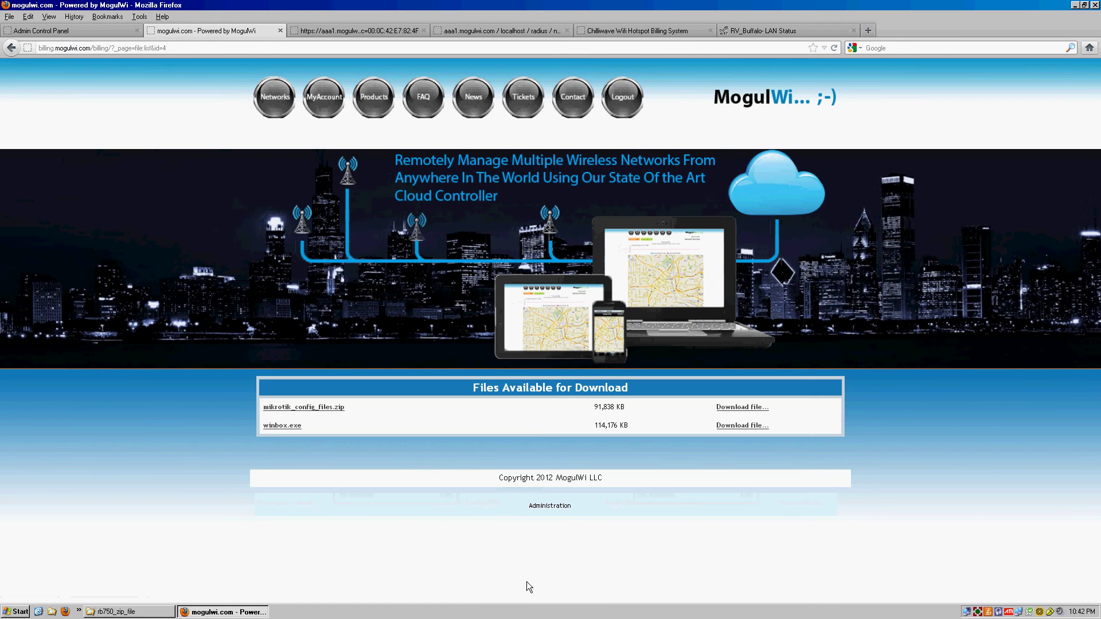
pyautogui.moveTo(284, 430)
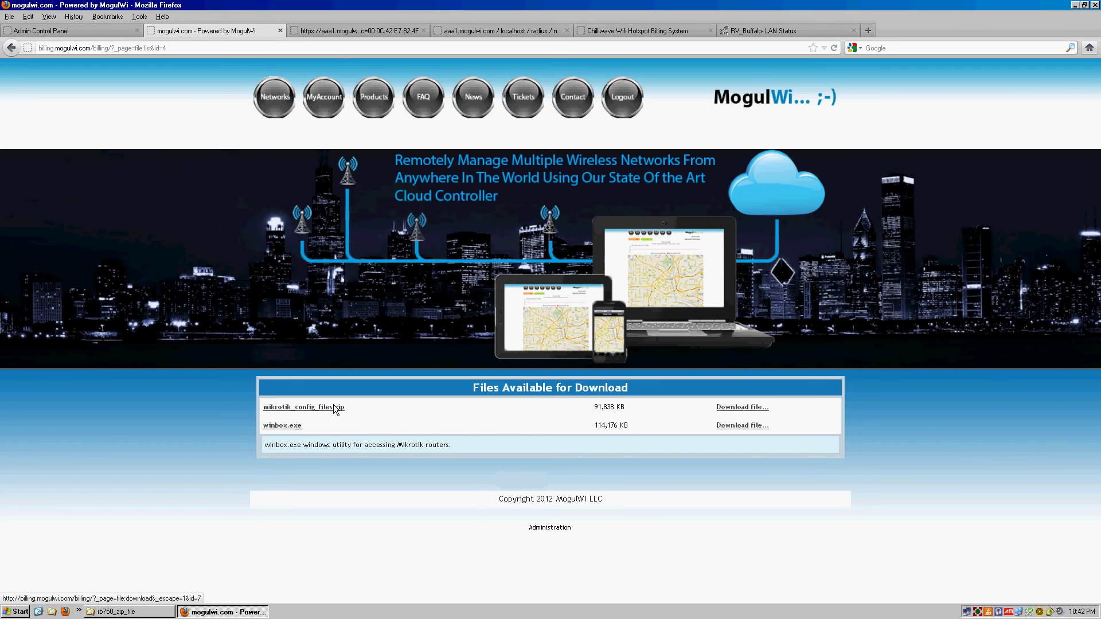
pyautogui.moveTo(330, 410)
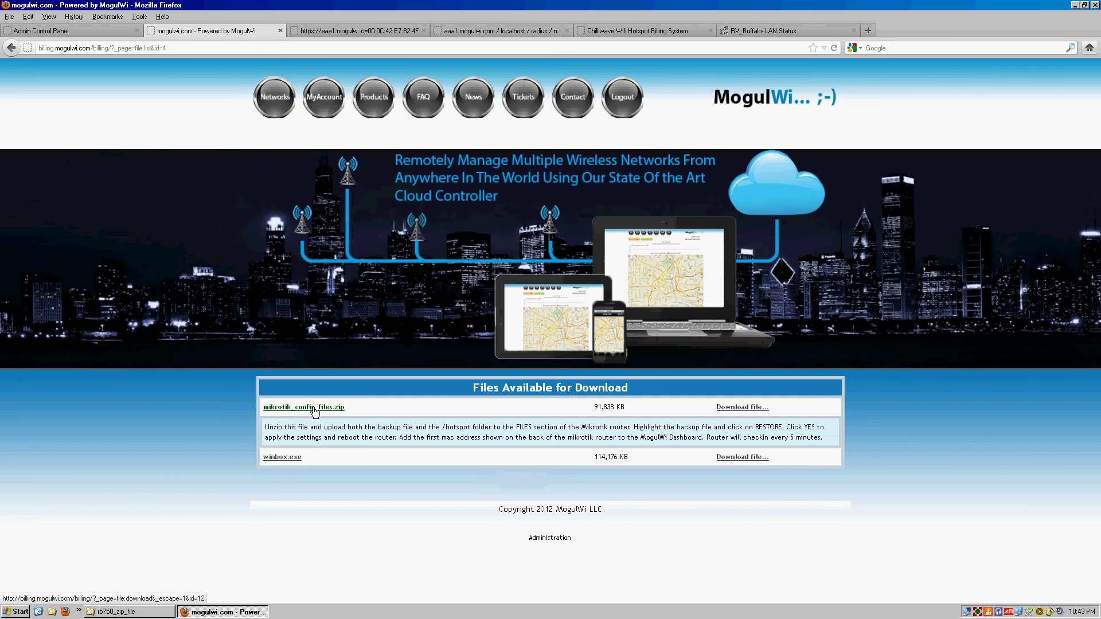
pyautogui.click(312, 408)
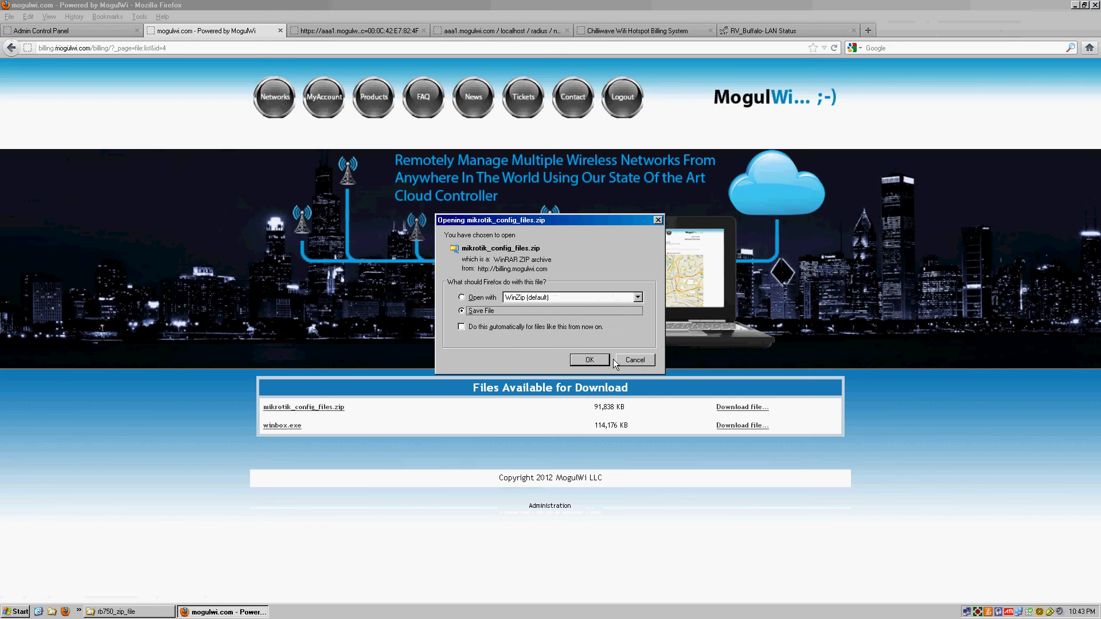
pyautogui.click(644, 362)
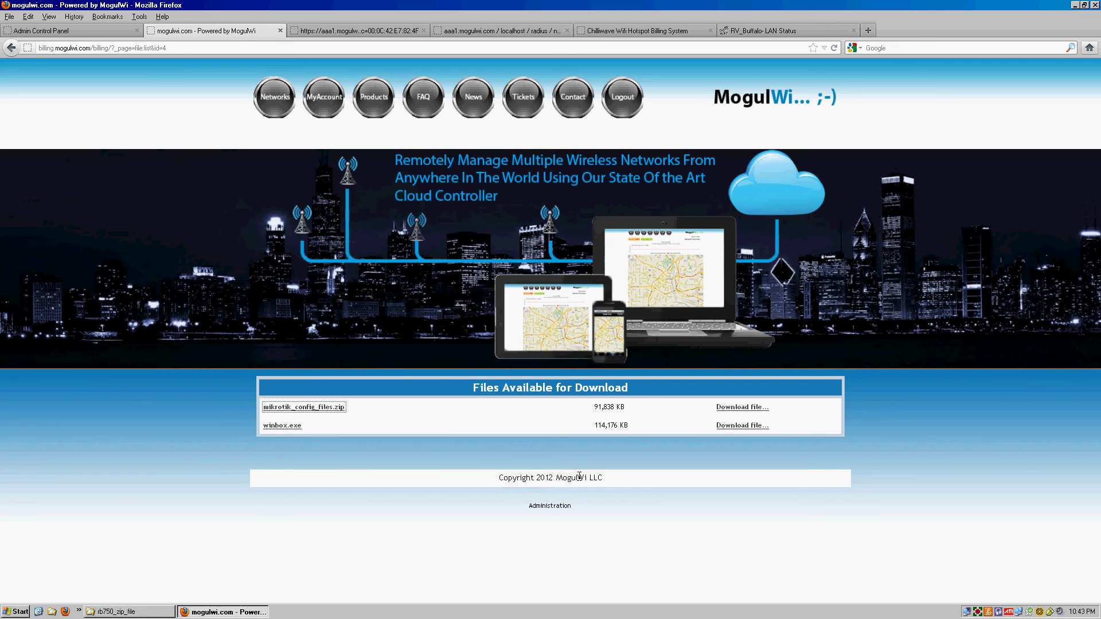
# Step: Minimize the rb750_zip_file Explorer window and Firefox to reveal the desktop
pyautogui.click(122, 613)
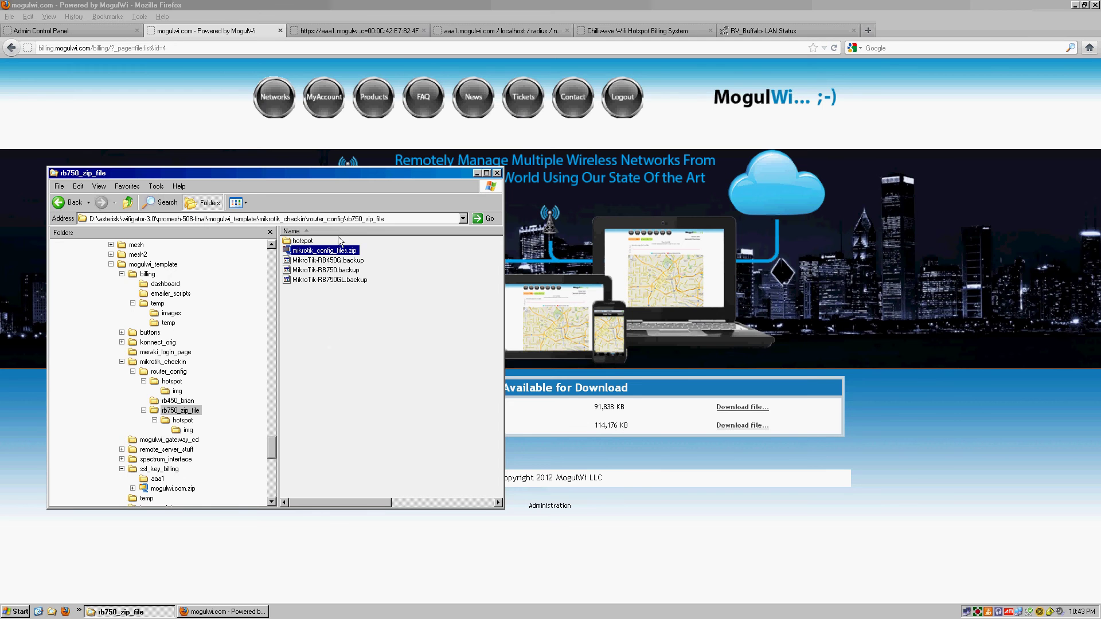
pyautogui.click(478, 172)
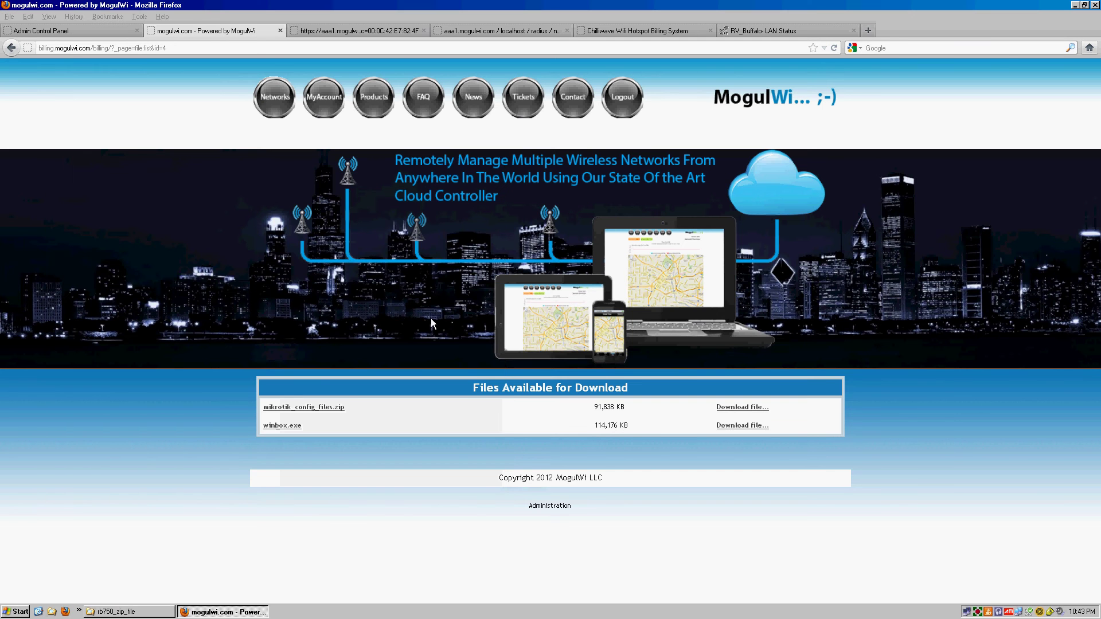
pyautogui.click(237, 612)
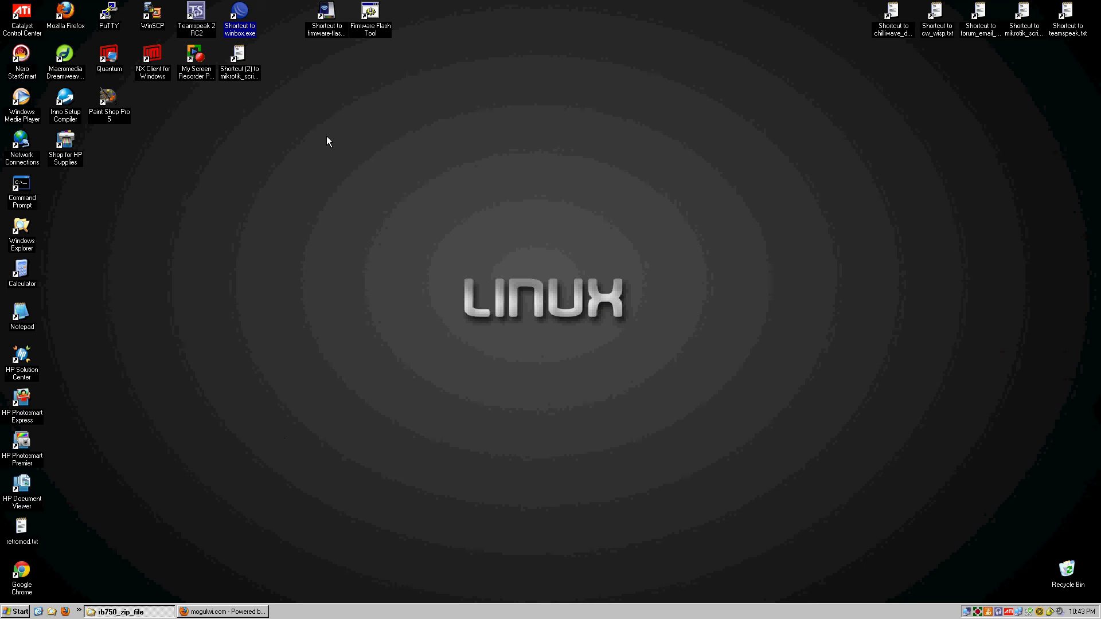
# Step: Launch WinBox and connect to the discovered RB750GL router at 00:0C:42:E7:82:4D
pyautogui.doubleClick(231, 31)
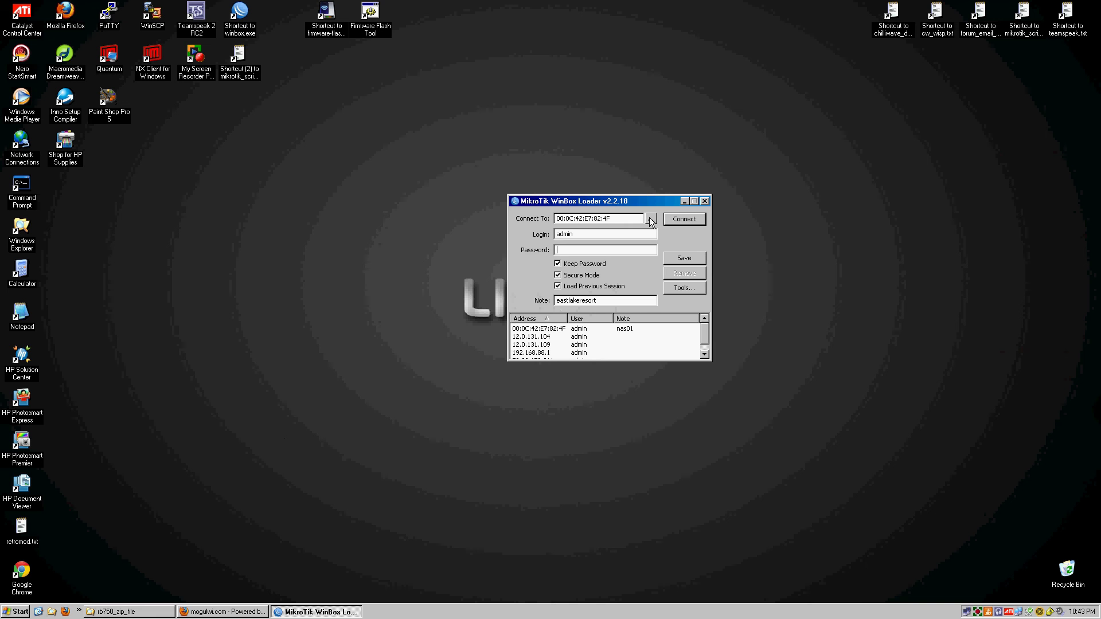
pyautogui.click(651, 219)
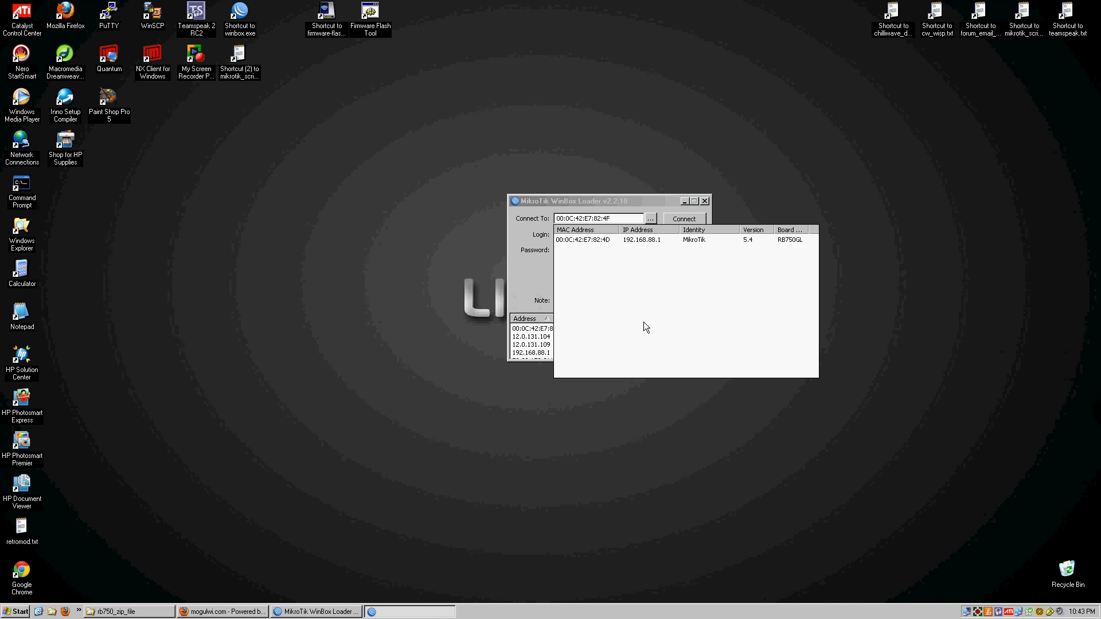
pyautogui.click(591, 244)
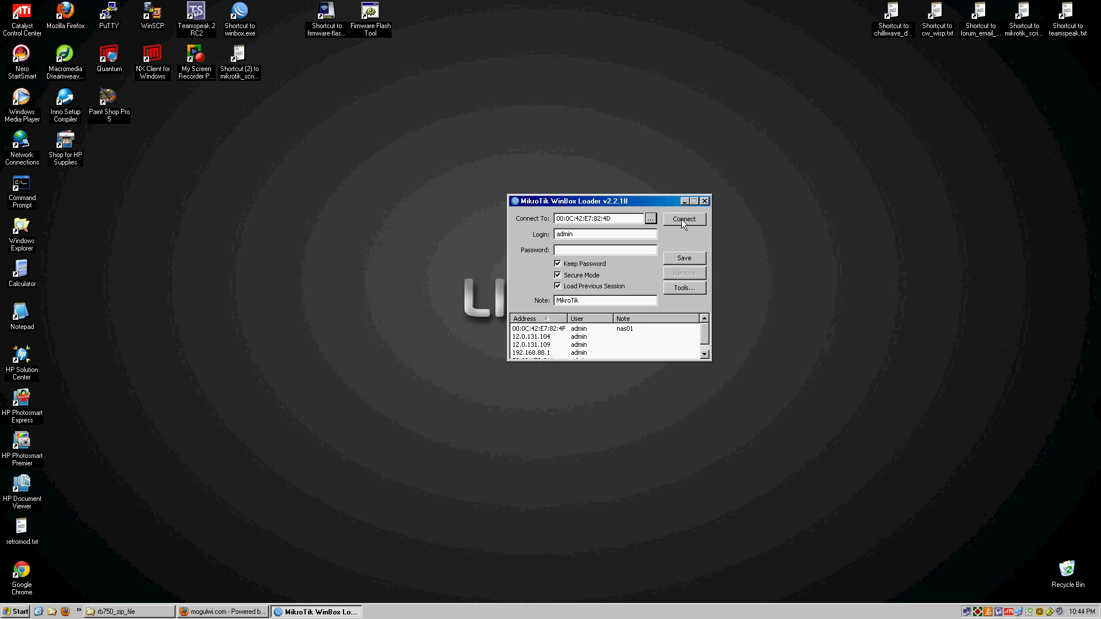
pyautogui.click(682, 221)
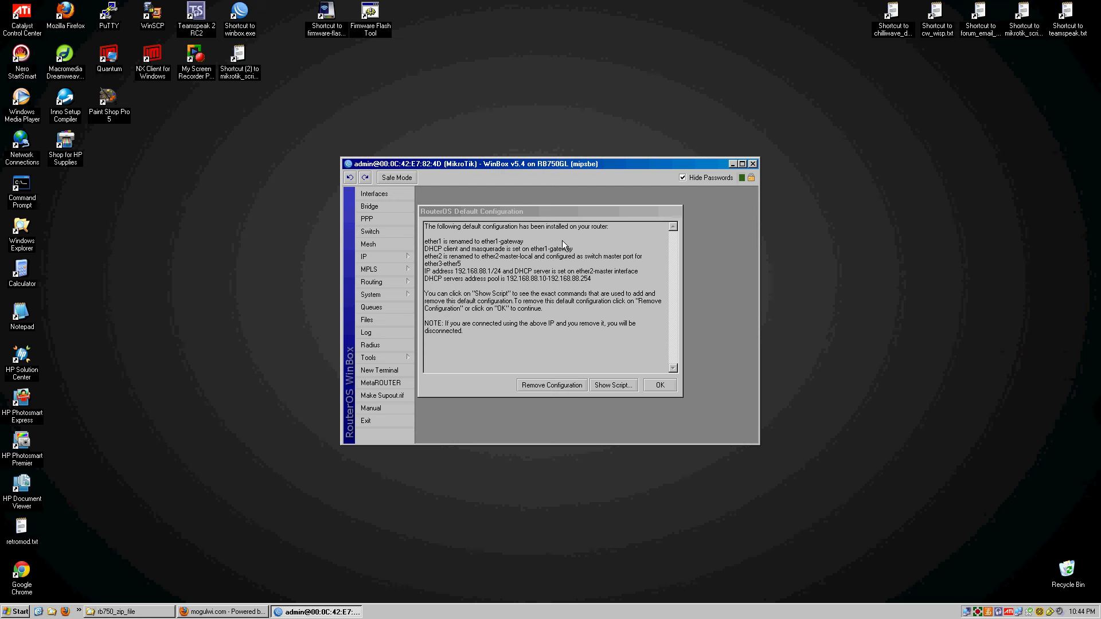
# Step: Dismiss the default configuration notice and delete hotspot and hotspot/alogin.html from the router's files
pyautogui.moveTo(559, 164); pyautogui.dragTo(732, 133)
pyautogui.click(657, 389)
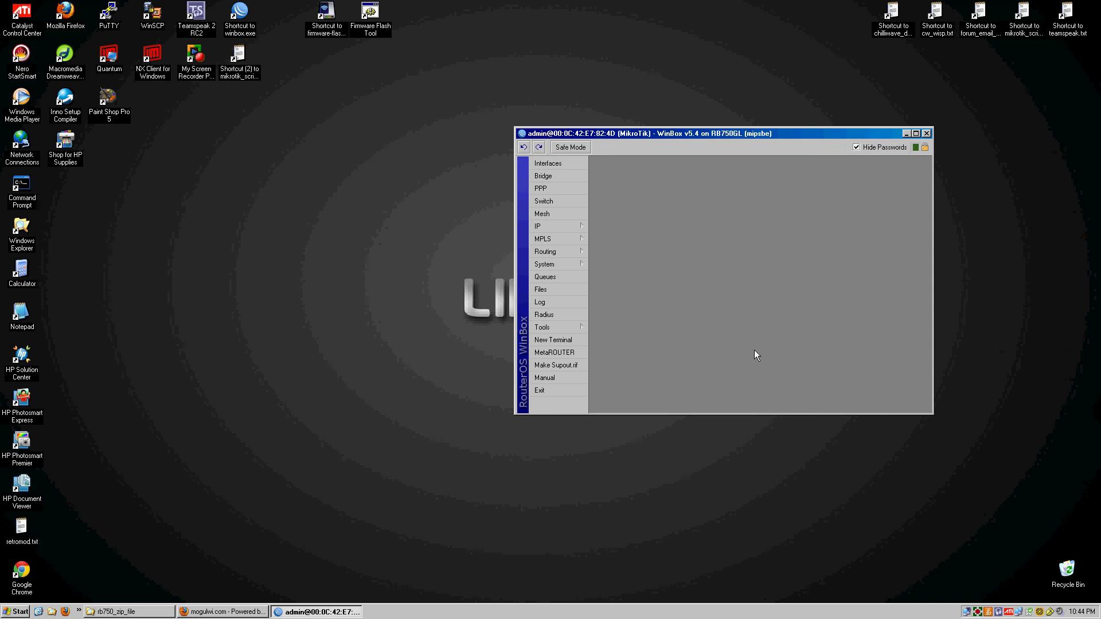
pyautogui.click(560, 293)
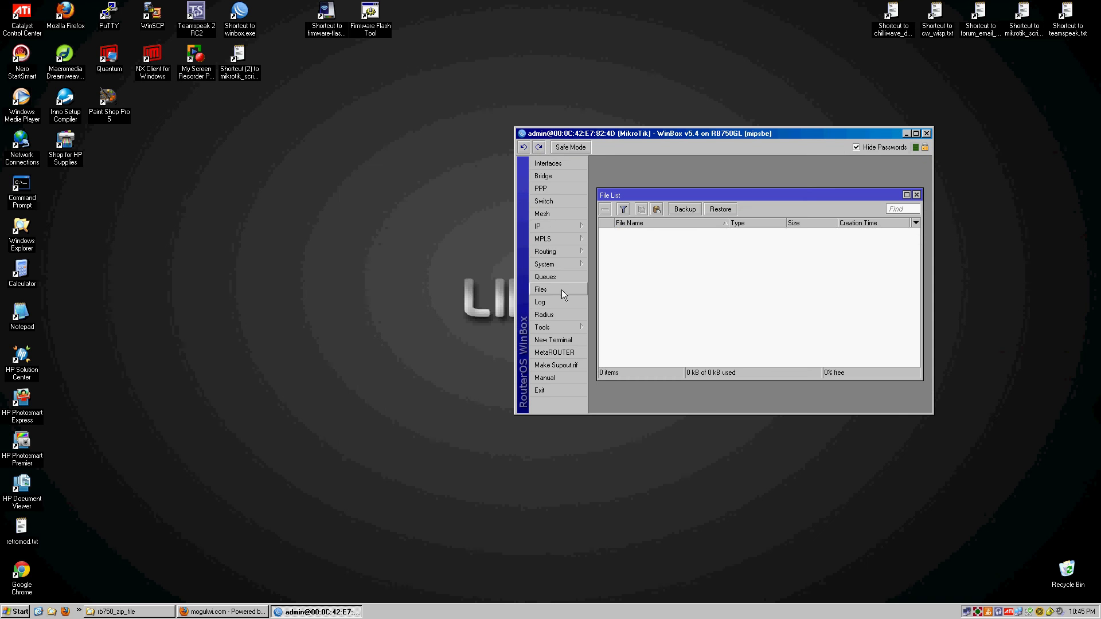
pyautogui.click(636, 233)
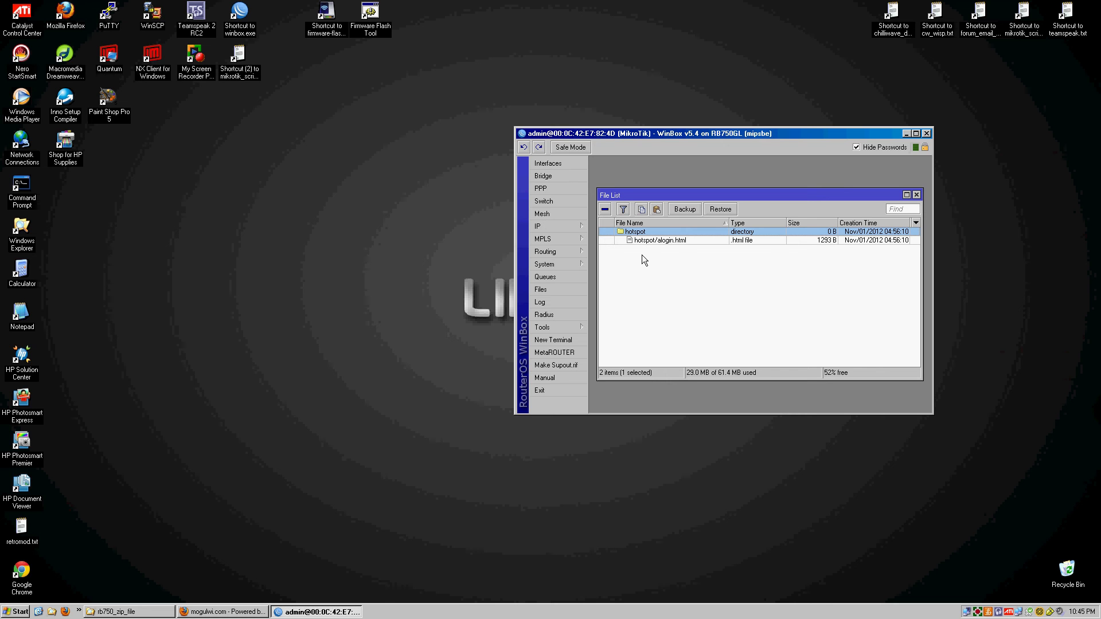
pyautogui.keyDown('shift'); pyautogui.click(647, 241); pyautogui.keyUp('shift')
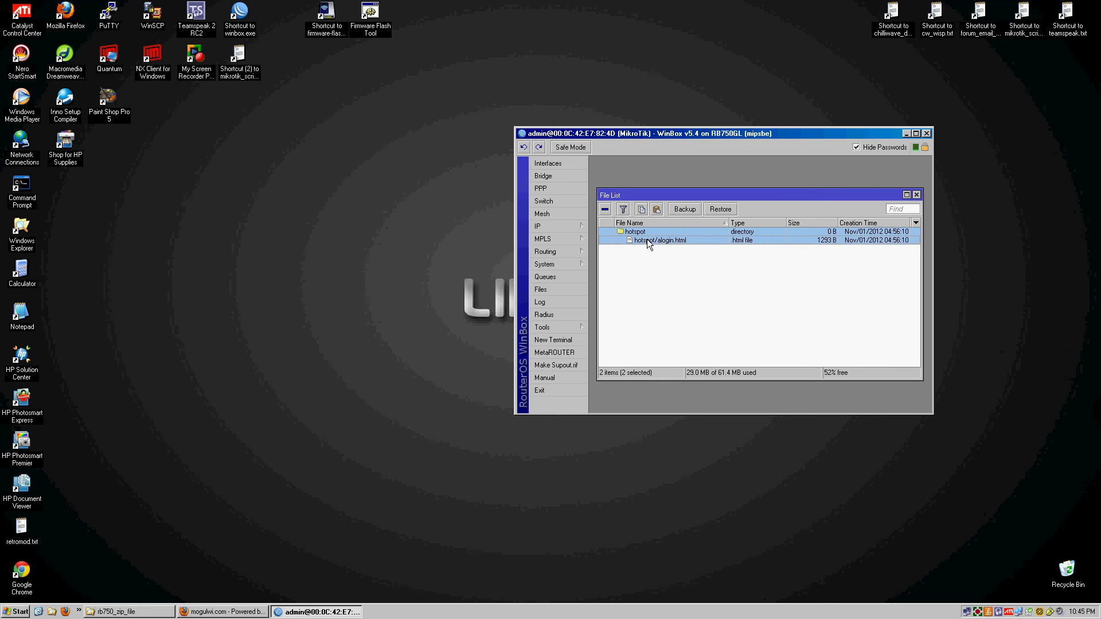
pyautogui.press('Delete')
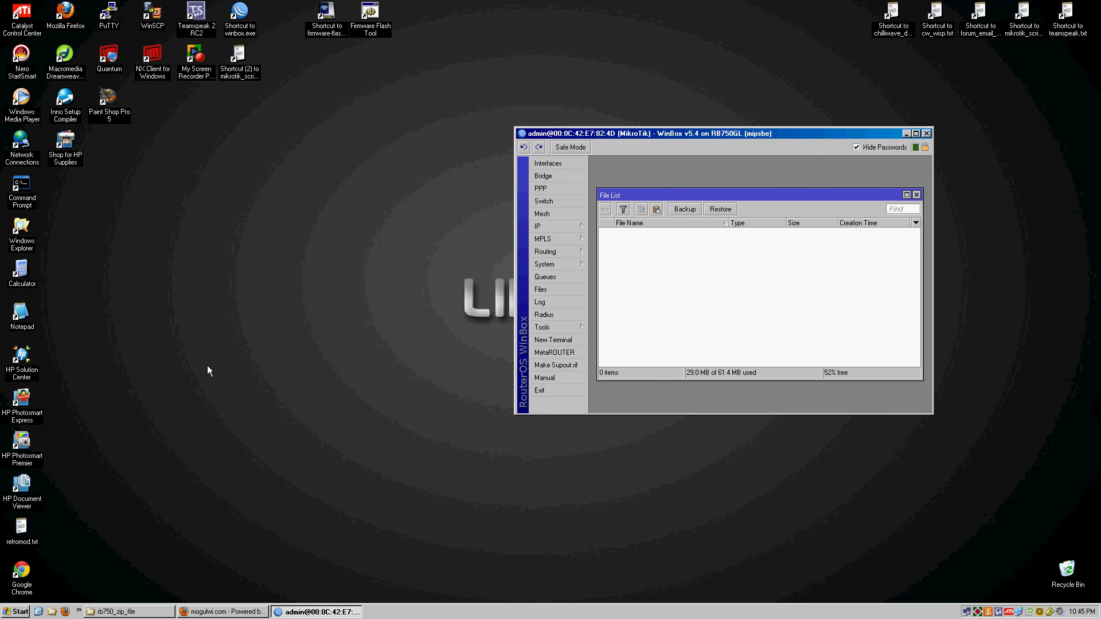
# Step: Upload MikroTik-RB750GL.backup from the rb750_zip_file folder into the router's File List
pyautogui.click(143, 612)
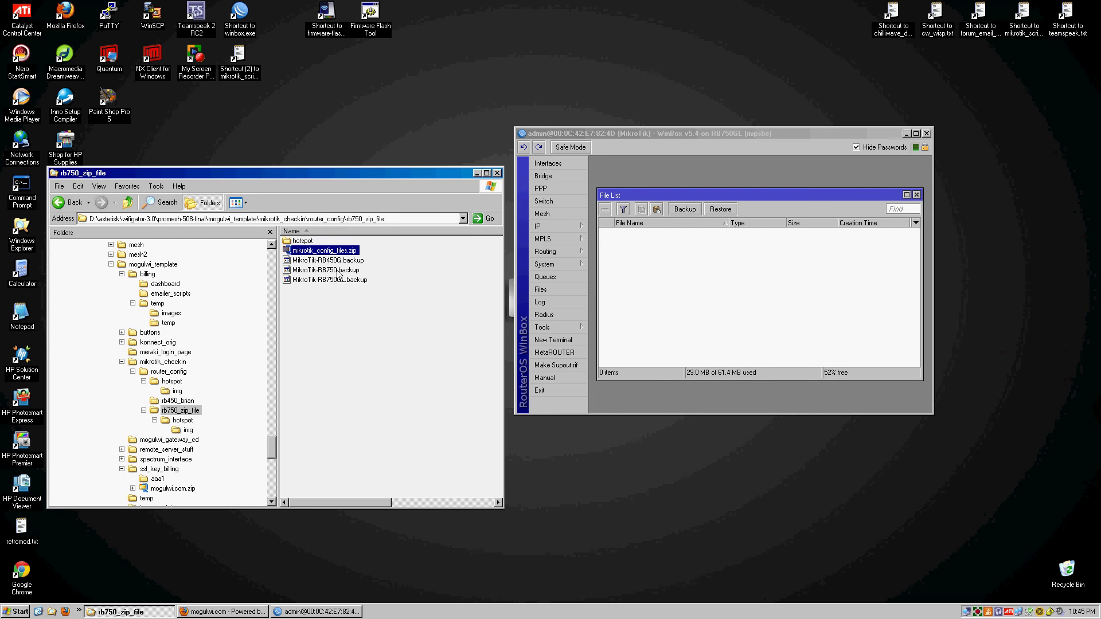
pyautogui.click(309, 281)
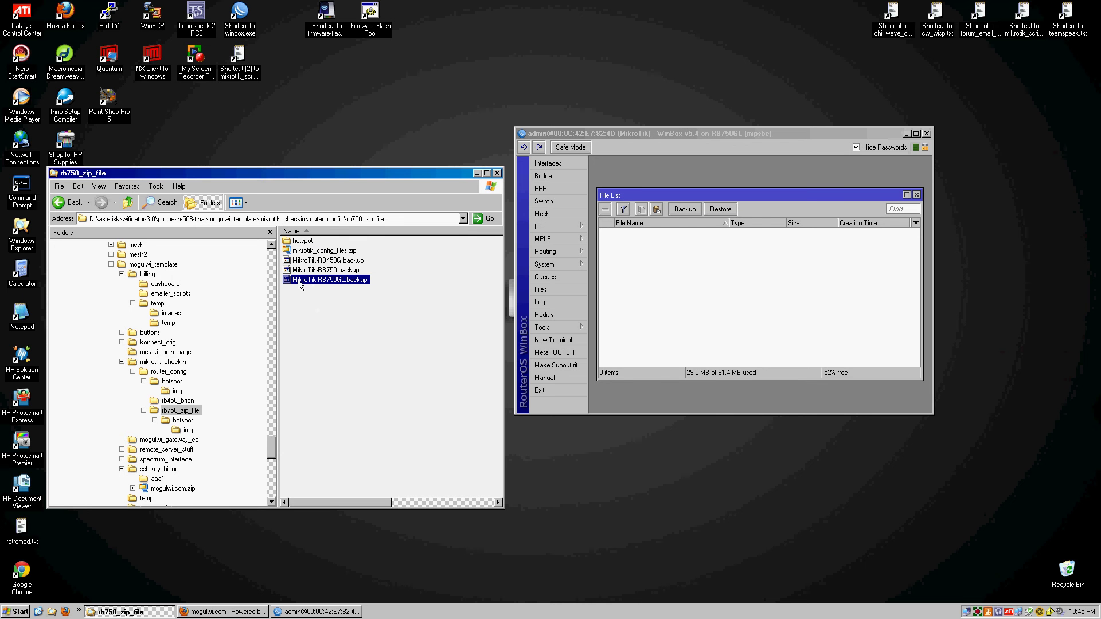
pyautogui.moveTo(298, 280); pyautogui.dragTo(650, 288)
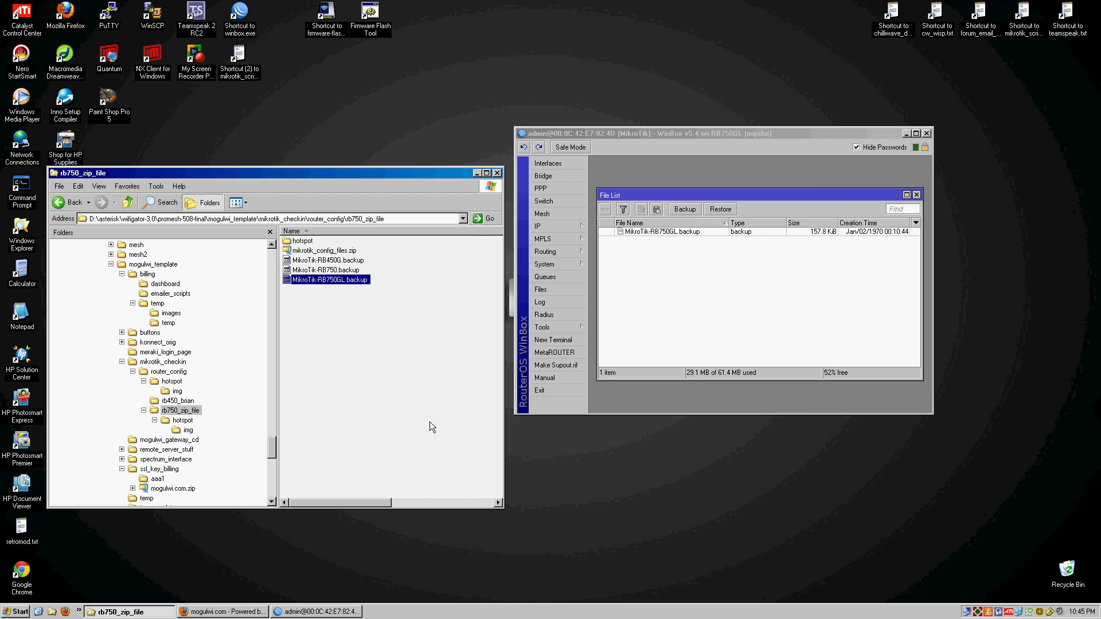
# Step: Restore the router from MikroTik-RB750GL.backup and confirm the reboot
pyautogui.click(720, 231)
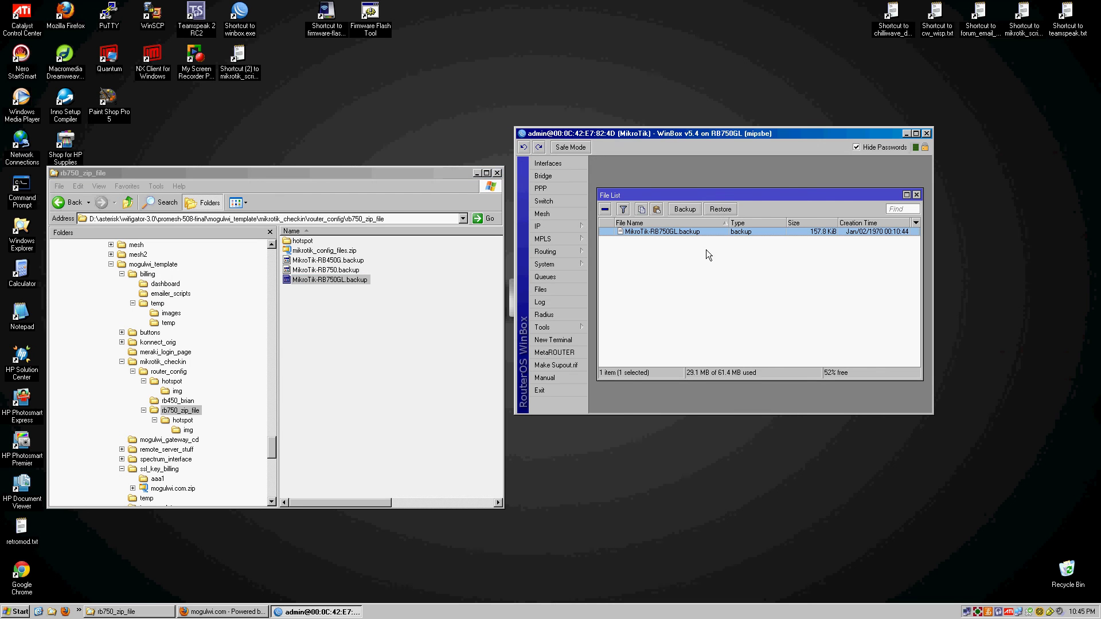
pyautogui.click(720, 211)
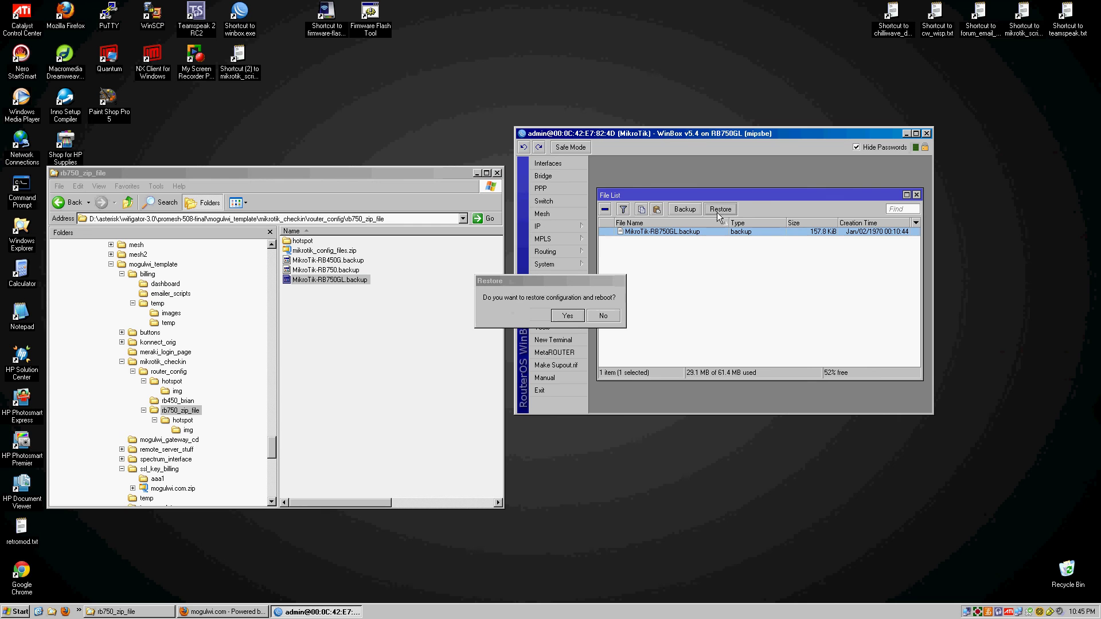
pyautogui.click(568, 316)
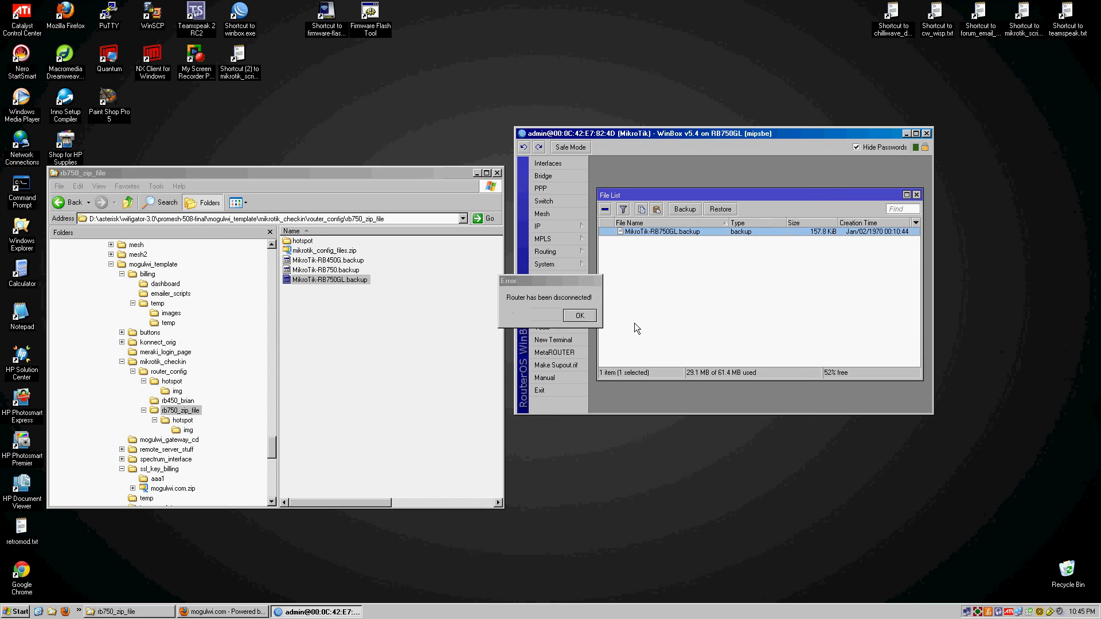
# Step: Relaunch WinBox and reconnect to the rebooted RB750GL, retrying after the connection error
pyautogui.click(579, 316)
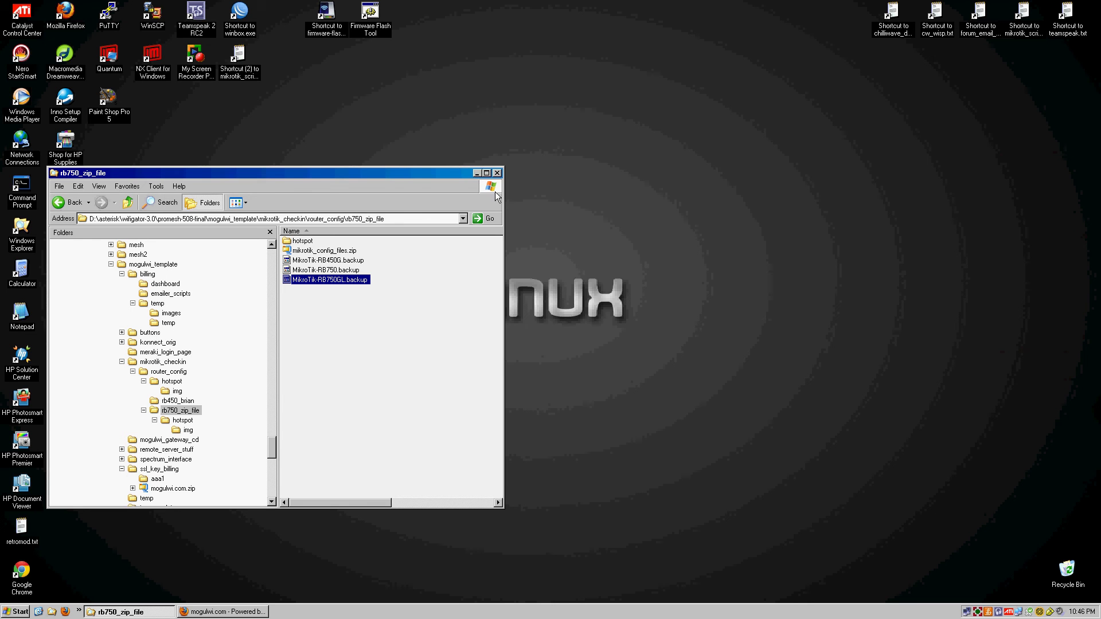
pyautogui.doubleClick(240, 13)
pyautogui.click(677, 219)
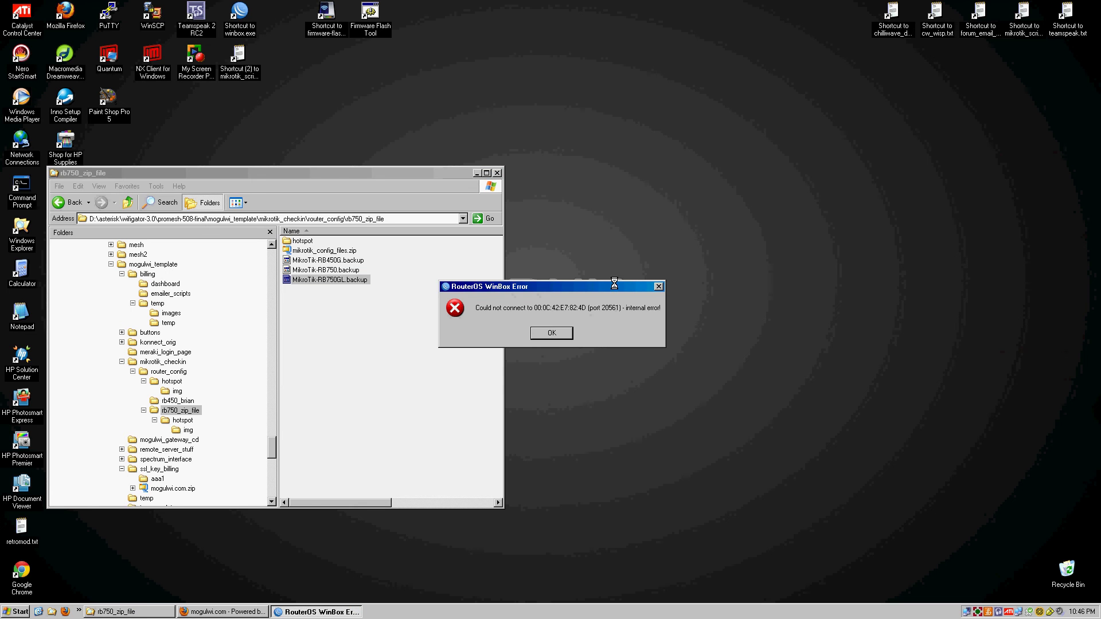
pyautogui.click(556, 334)
pyautogui.click(684, 219)
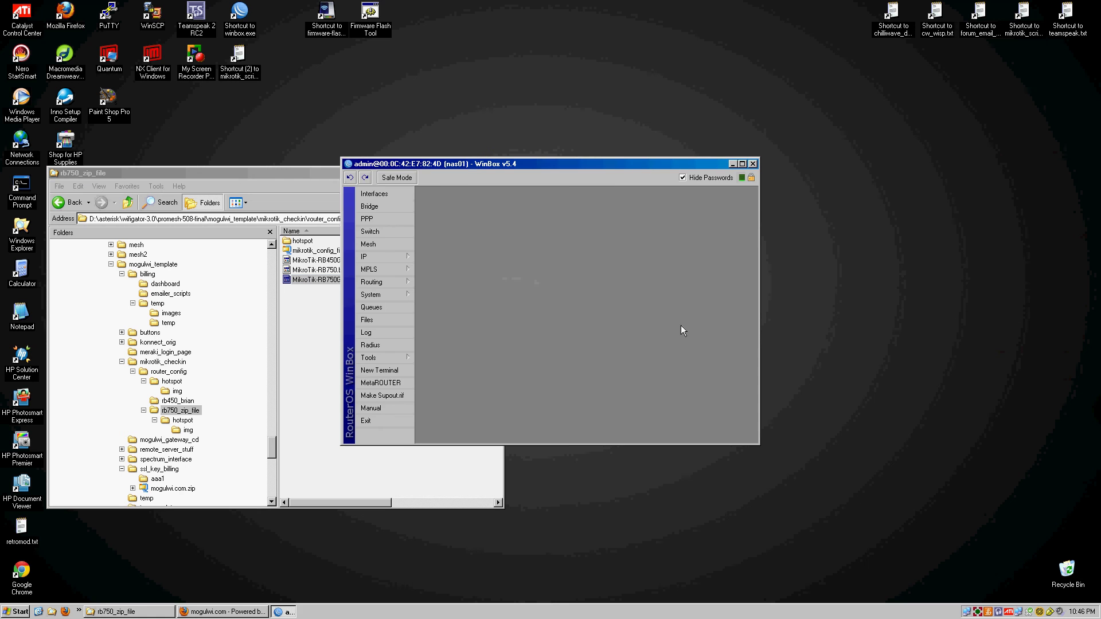
pyautogui.moveTo(586, 164); pyautogui.dragTo(794, 195)
# Step: Delete the router's old hotspot folder from the File List
pyautogui.click(587, 353)
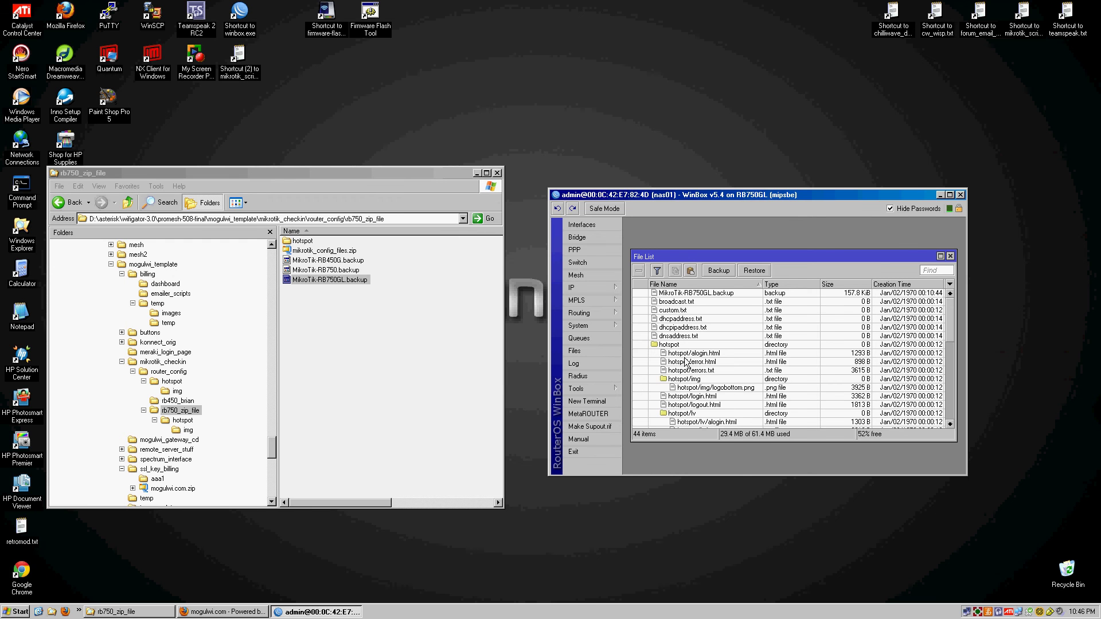
pyautogui.click(668, 344)
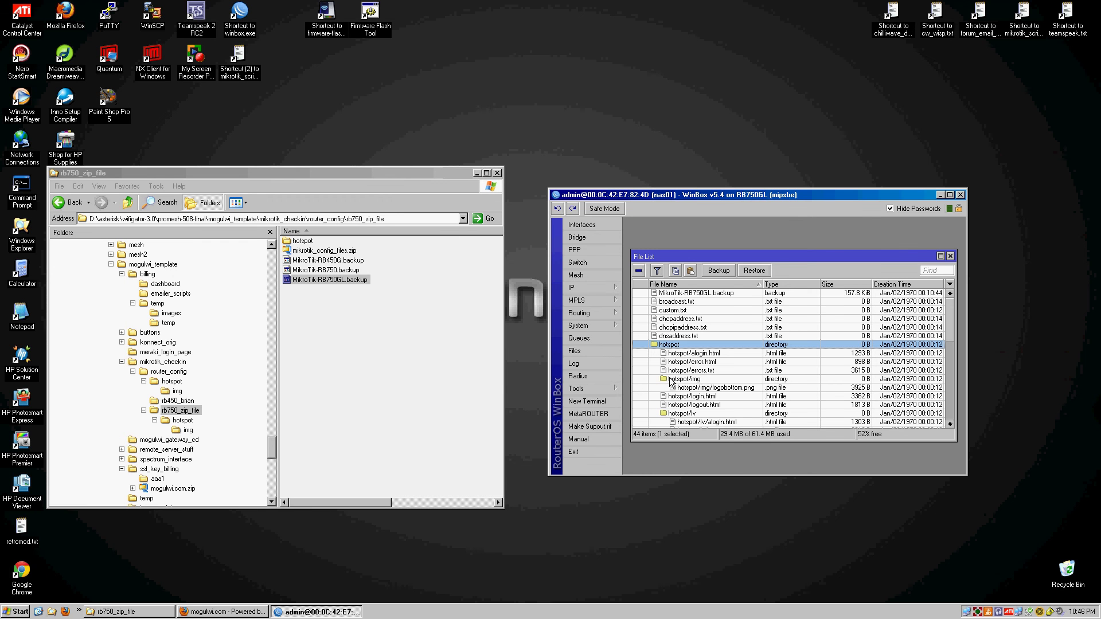
pyautogui.press('Delete')
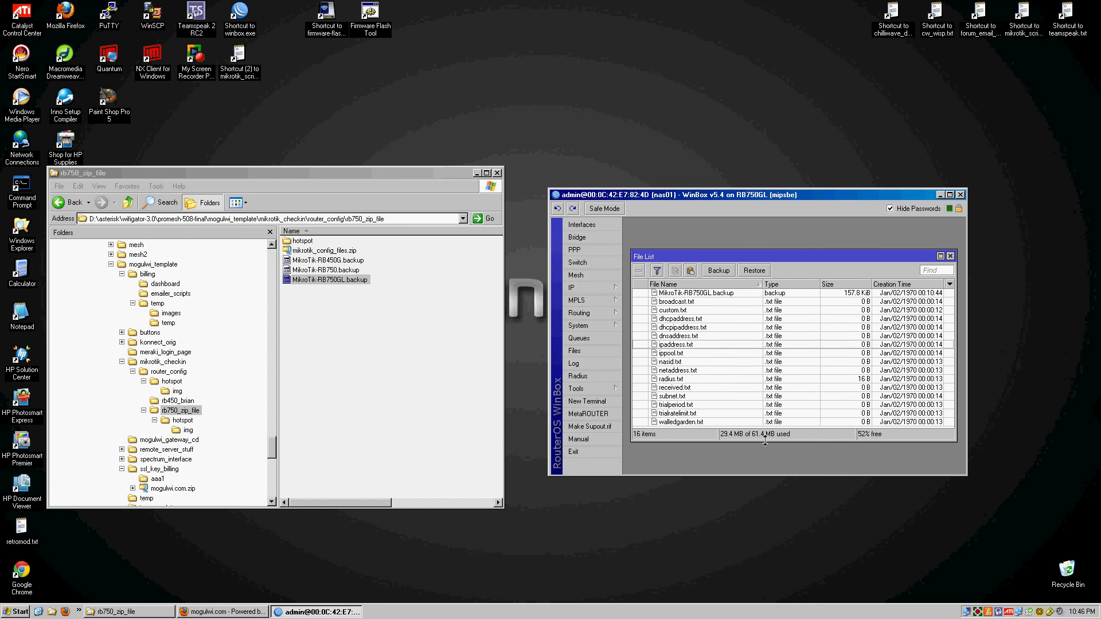
# Step: Copy the local hotspot folder from Explorer into the router's File List
pyautogui.moveTo(764, 443); pyautogui.dragTo(769, 476)
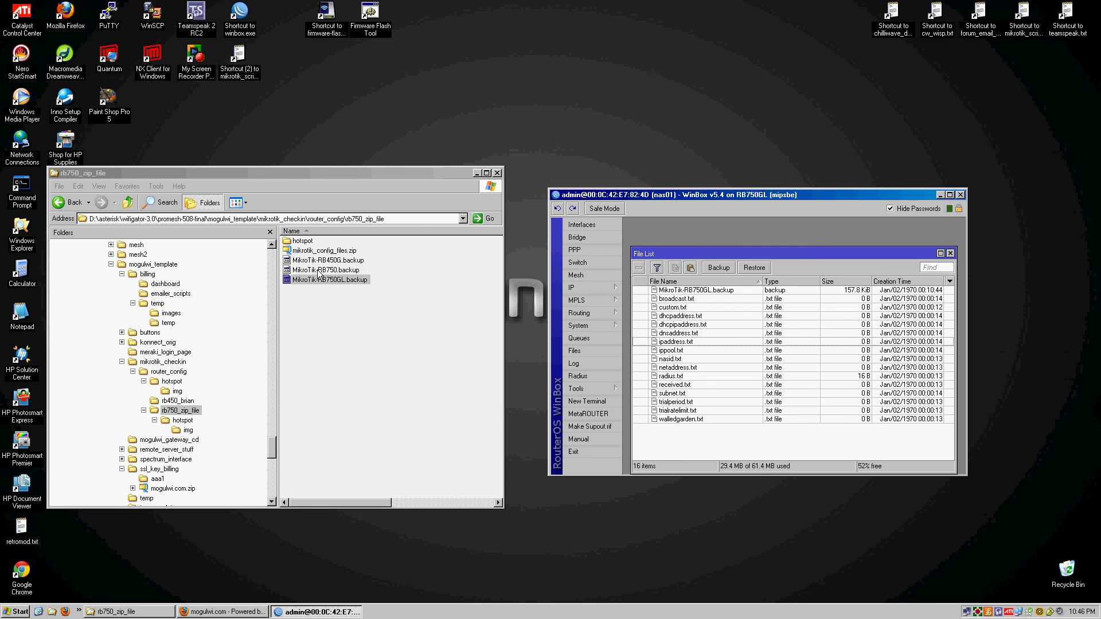
pyautogui.click(302, 241)
pyautogui.moveTo(302, 241); pyautogui.dragTo(718, 451)
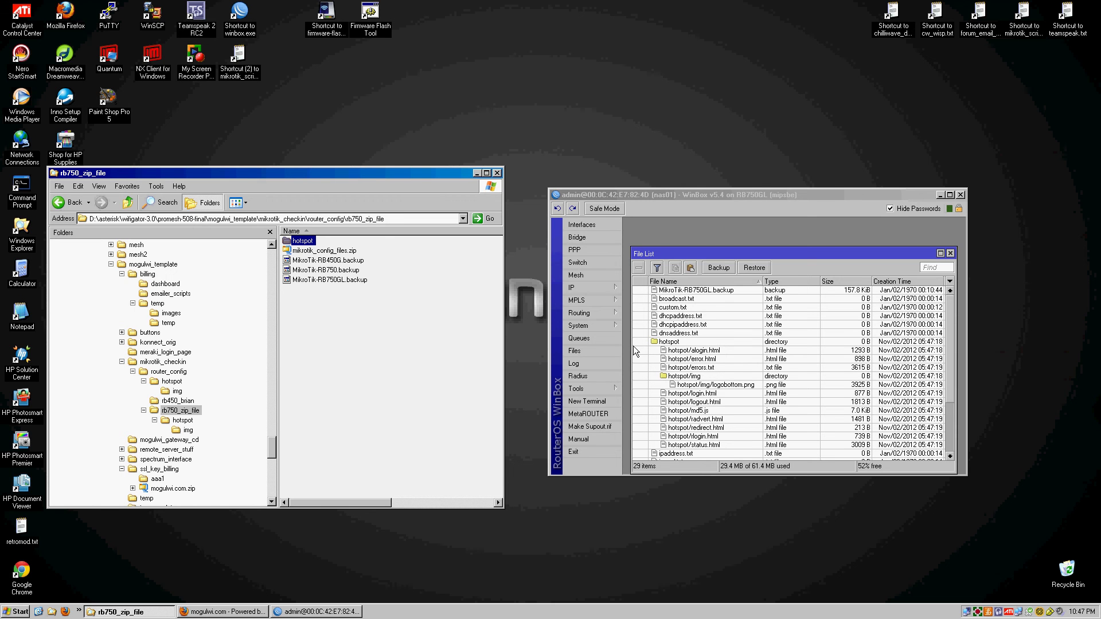
pyautogui.click(708, 402)
pyautogui.scroll(-2, 711, 385)
pyautogui.scroll(-1, 710, 384)
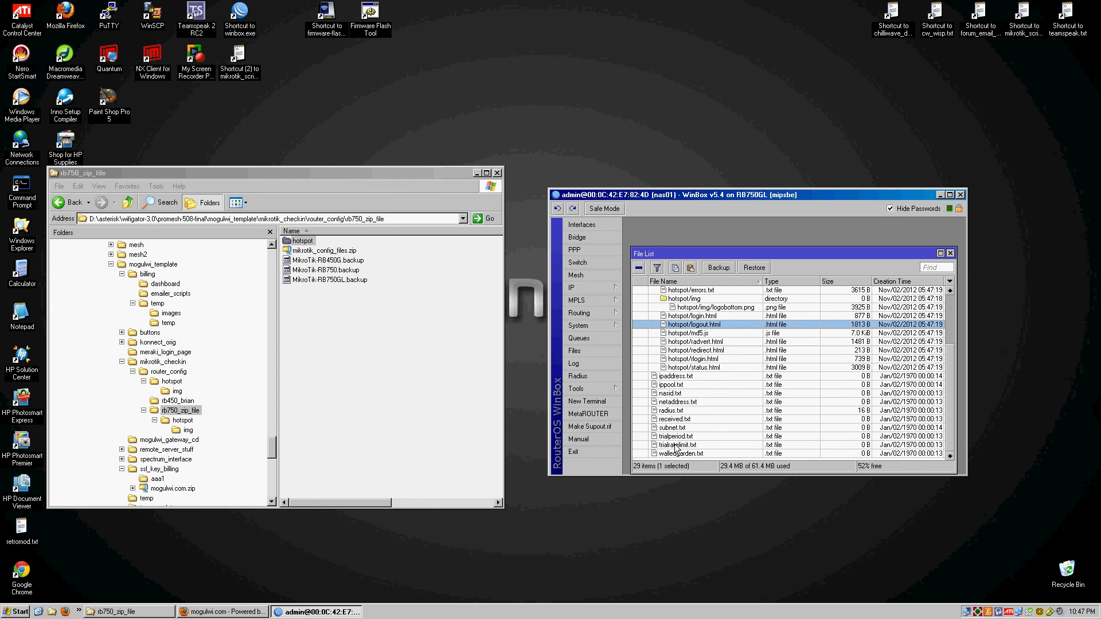
pyautogui.click(667, 411)
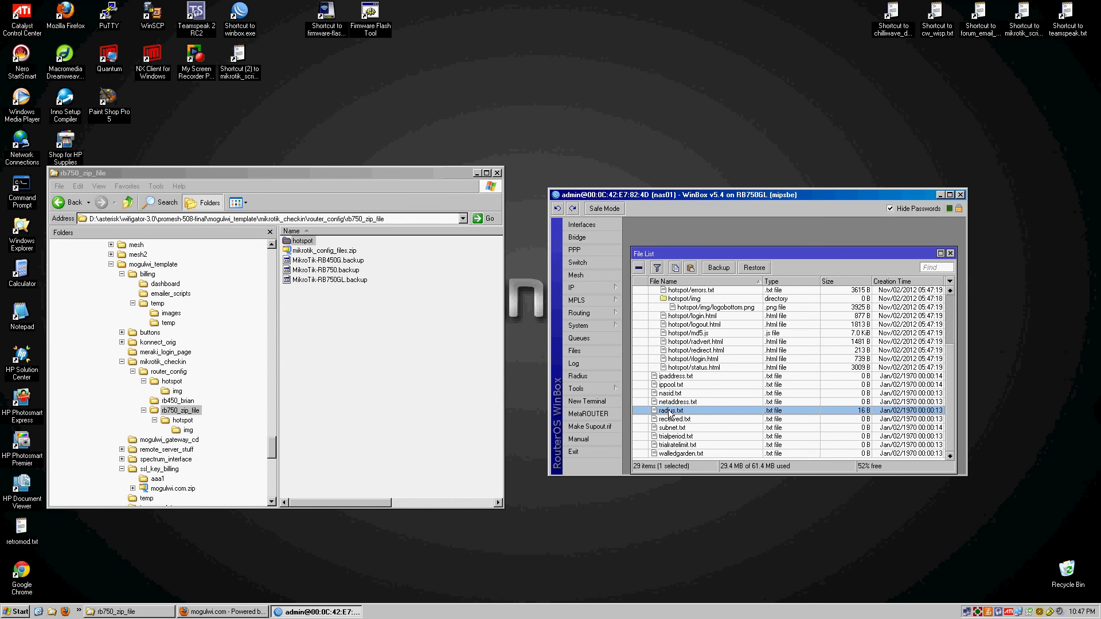
pyautogui.scroll(3, 707, 375)
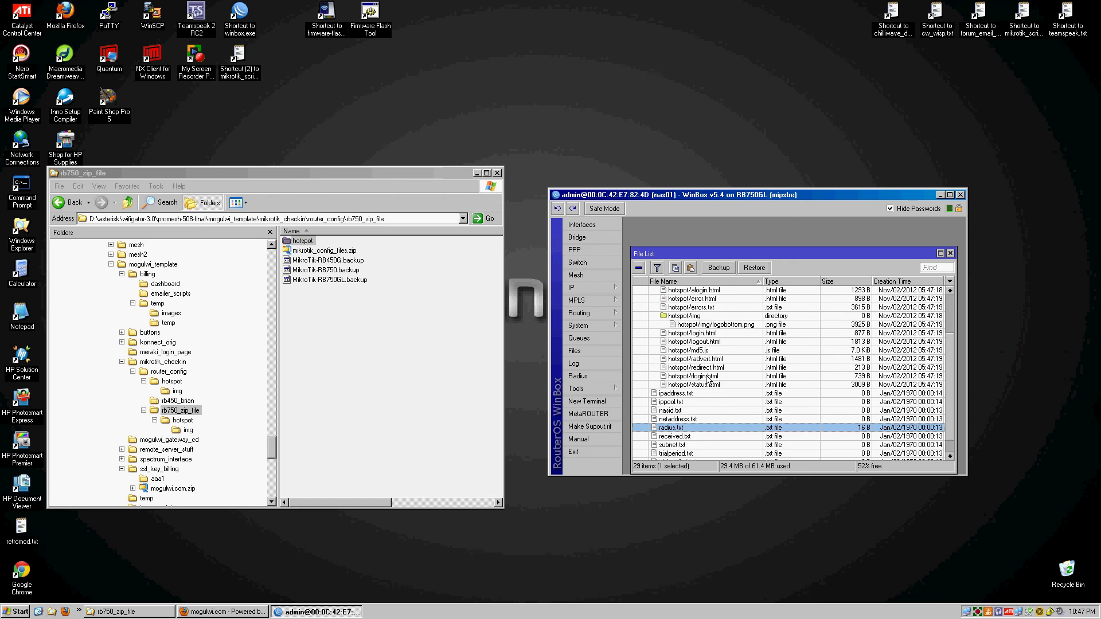
pyautogui.scroll(-3, 707, 377)
pyautogui.scroll(3, 707, 375)
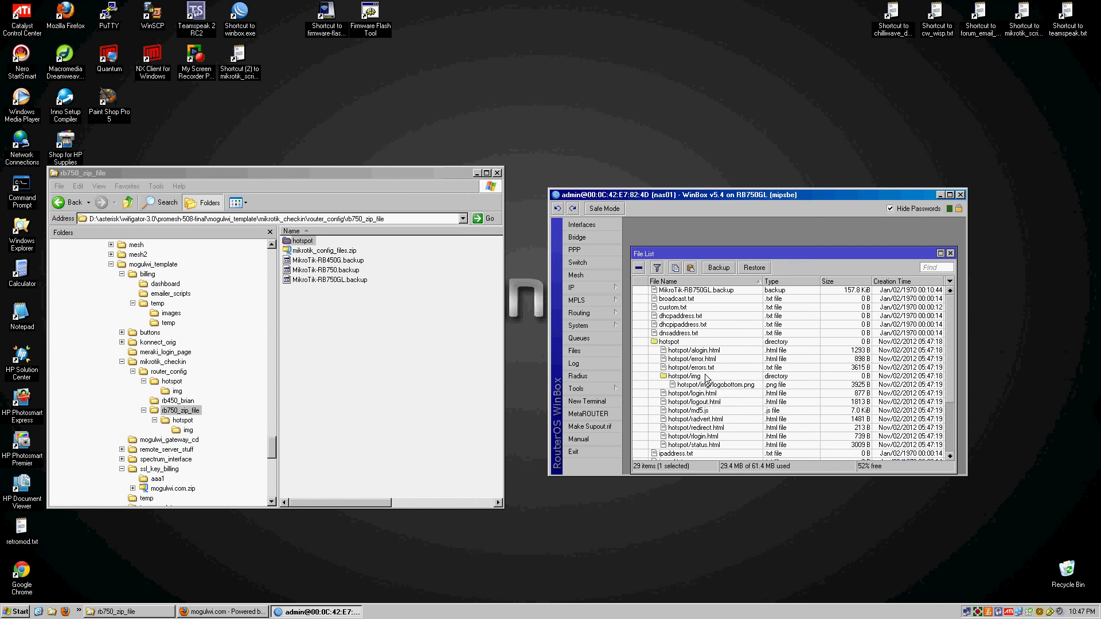
pyautogui.scroll(-3, 706, 380)
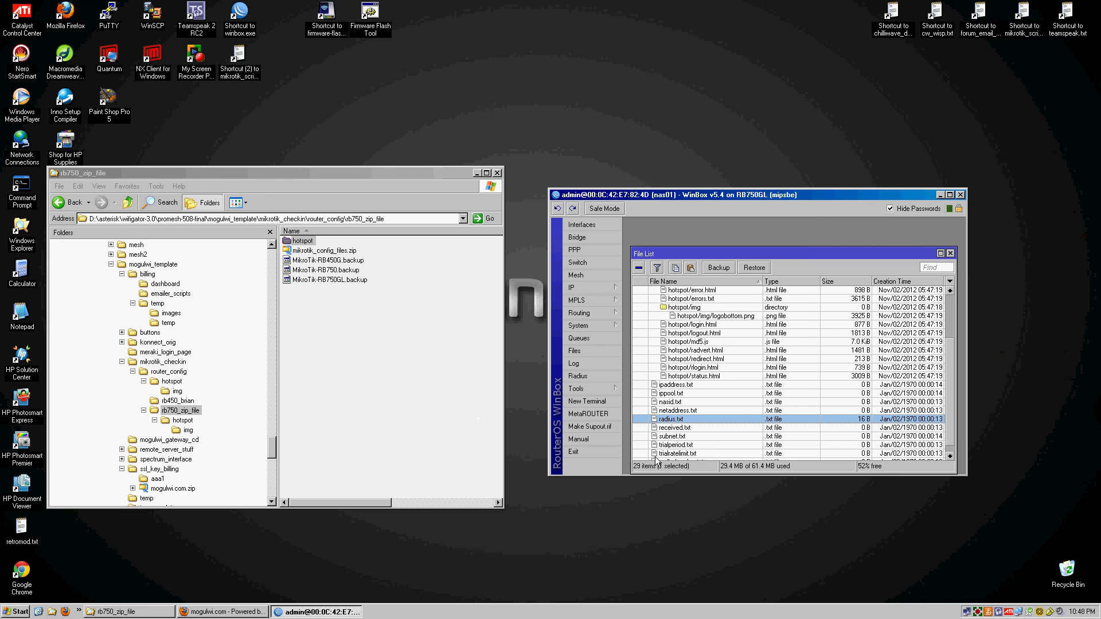
pyautogui.click(581, 324)
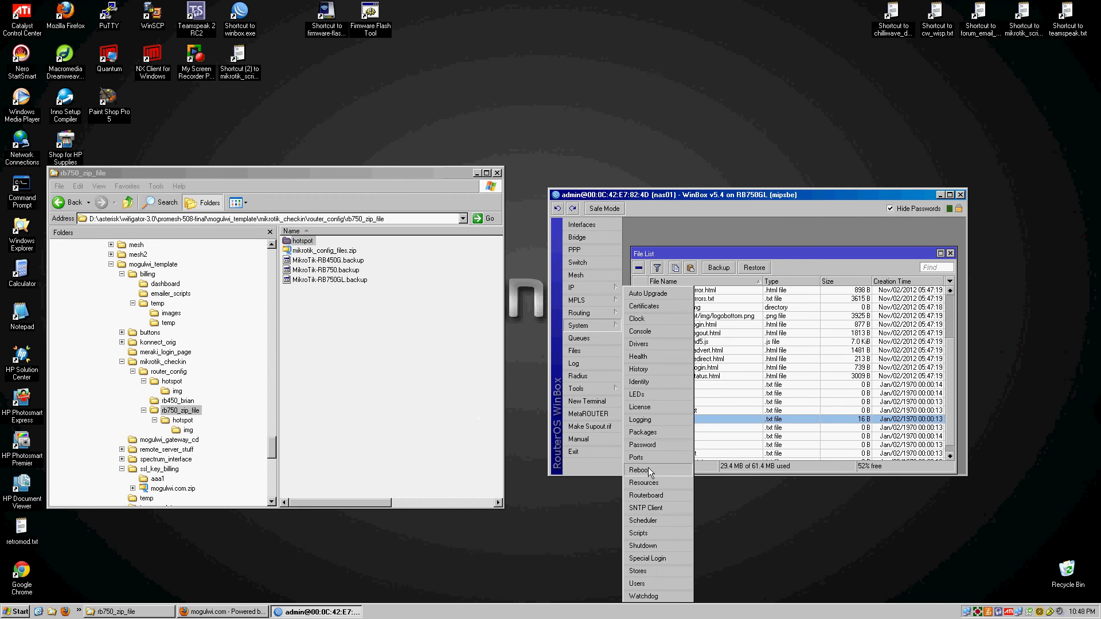
pyautogui.click(602, 326)
pyautogui.click(602, 325)
pyautogui.click(647, 226)
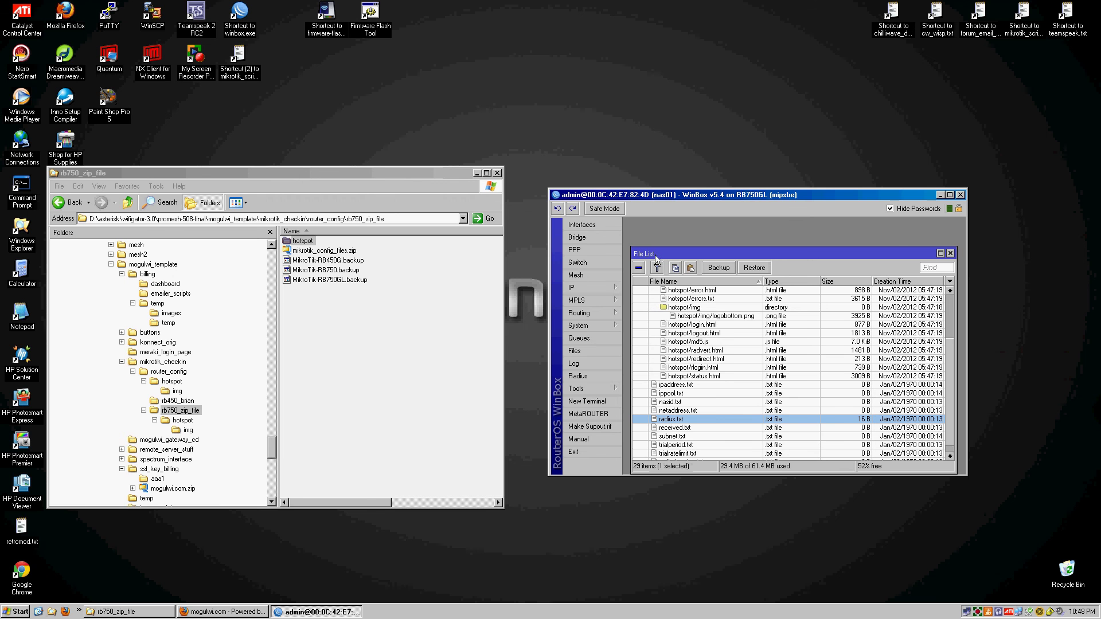
# Step: Return to Firefox and open the MogulWi Networks page
pyautogui.click(236, 612)
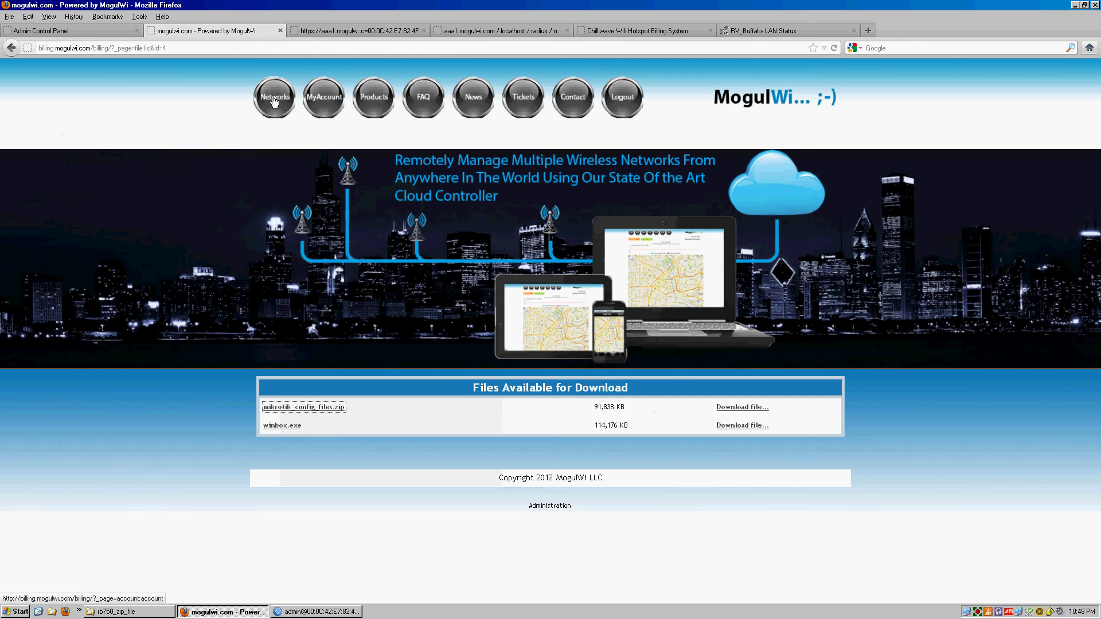
pyautogui.click(274, 99)
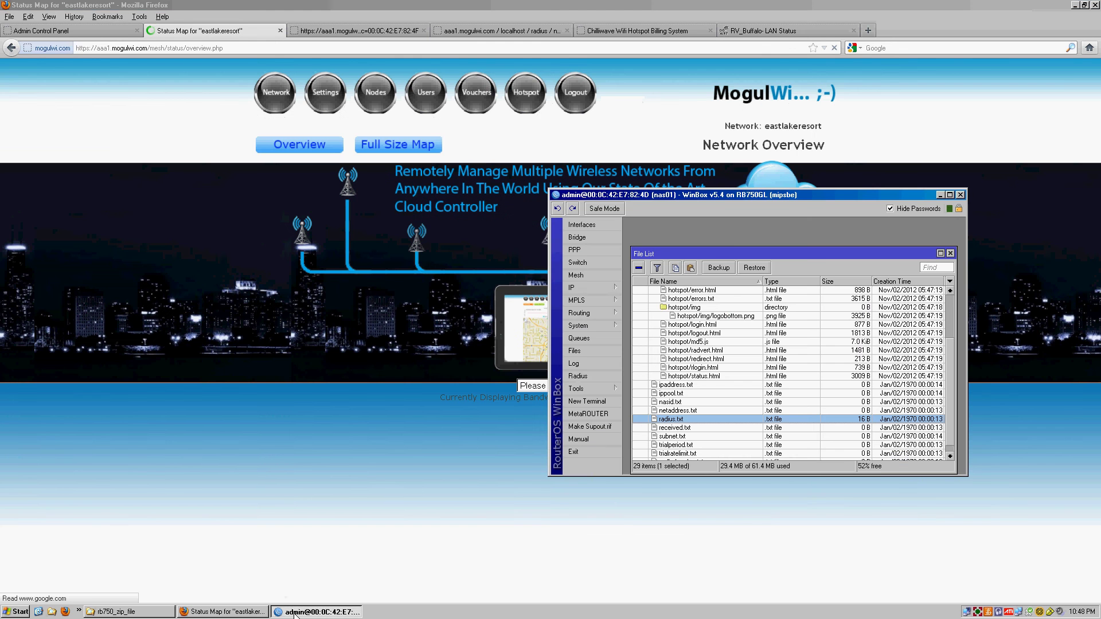
# Step: Inspect the Interface List and ether2-local-master settings unchanged, then open MogulWi's Node List
pyautogui.click(591, 224)
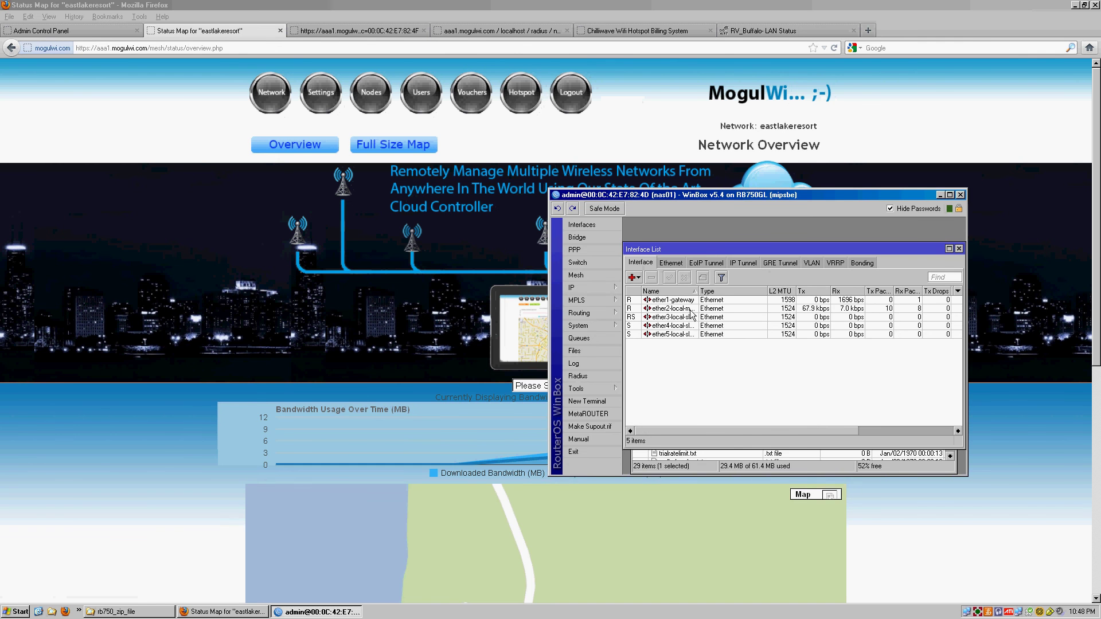
pyautogui.doubleClick(690, 309)
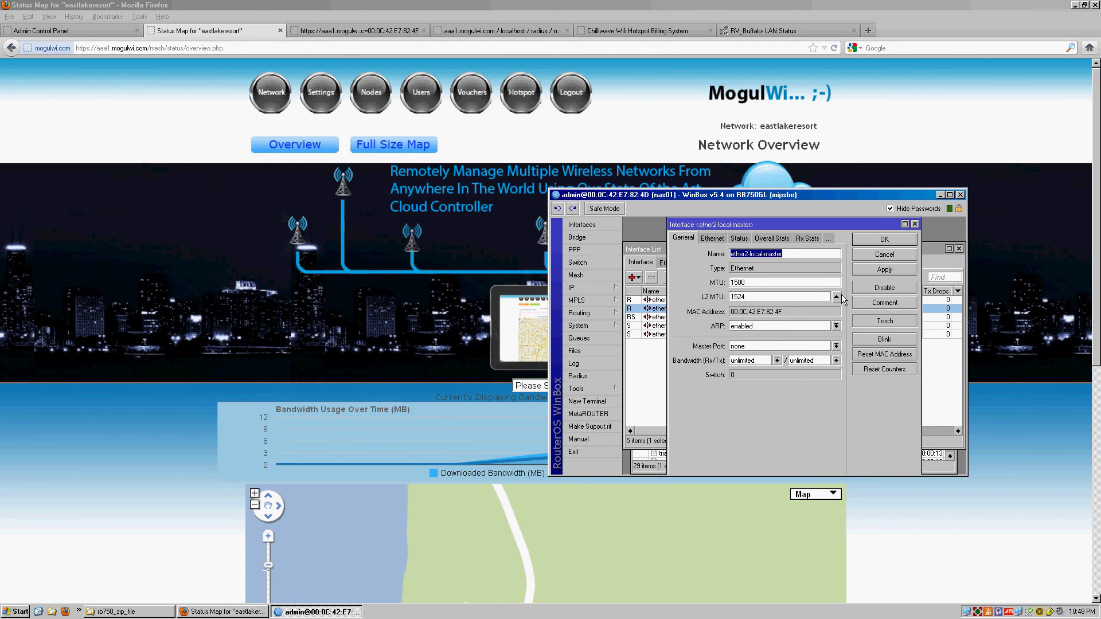
pyautogui.click(884, 254)
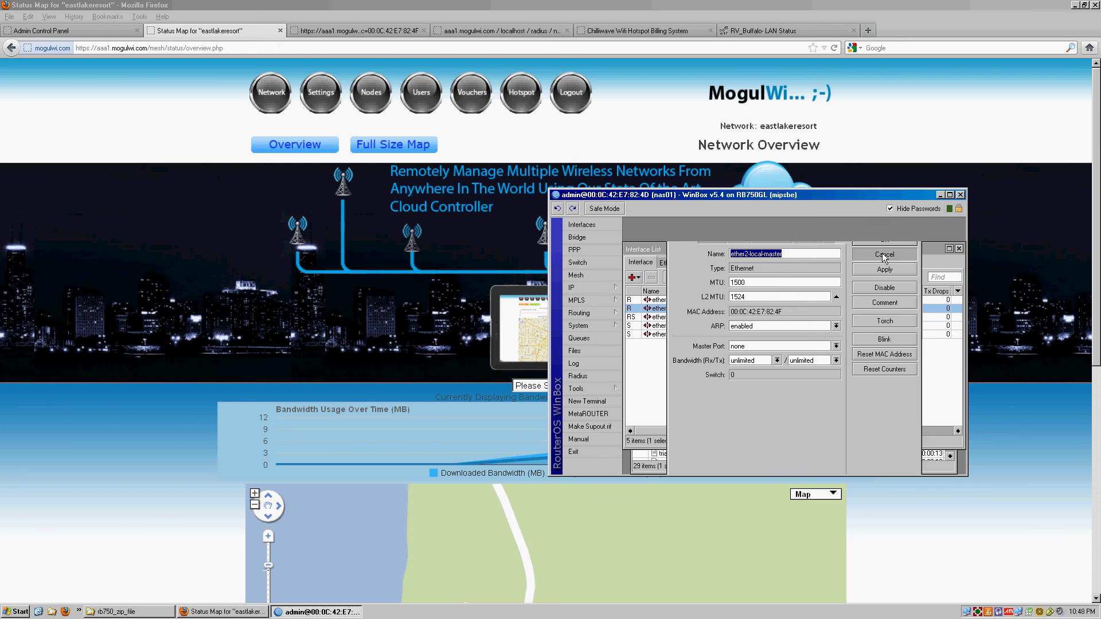
pyautogui.click(252, 566)
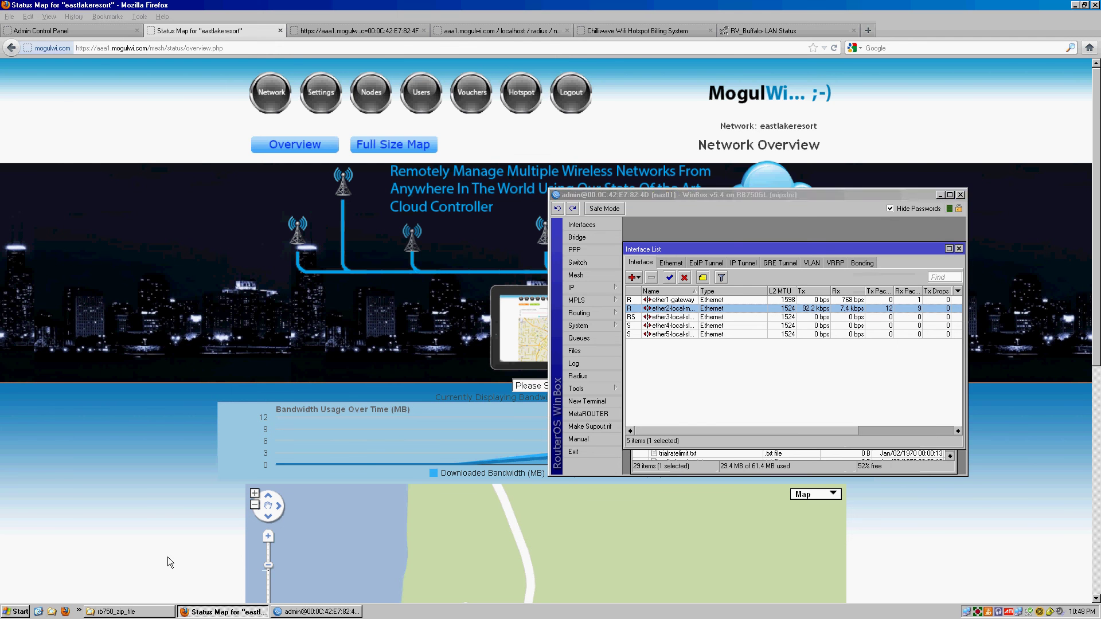
pyautogui.click(379, 103)
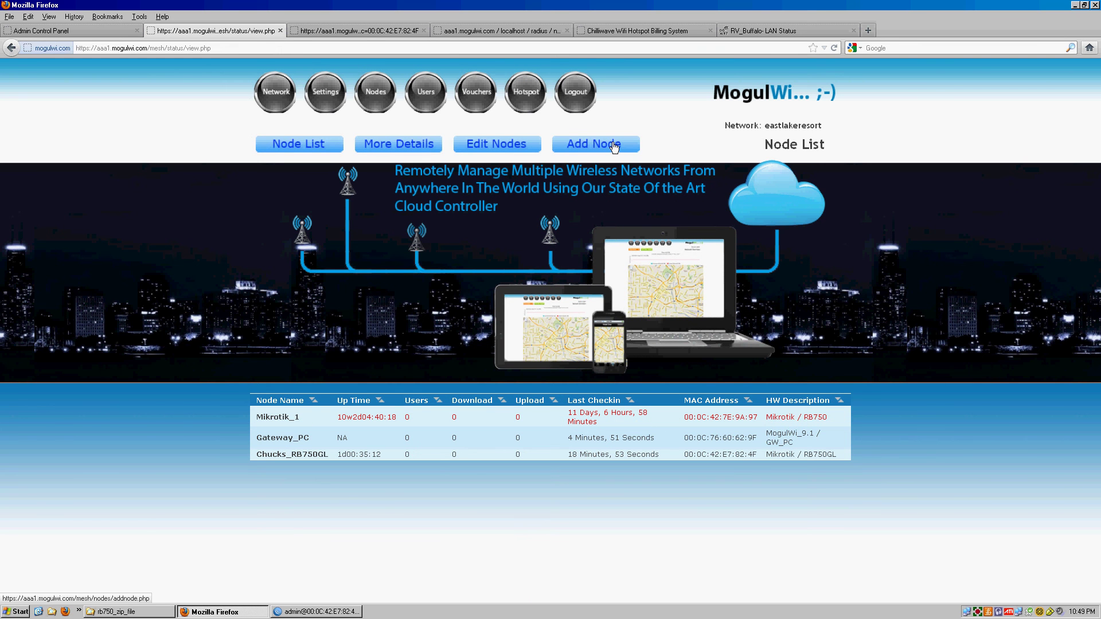
# Step: Glance at the Add Node form, then review Chucks_RB750GL's settings and return to the Node List
pyautogui.click(614, 147)
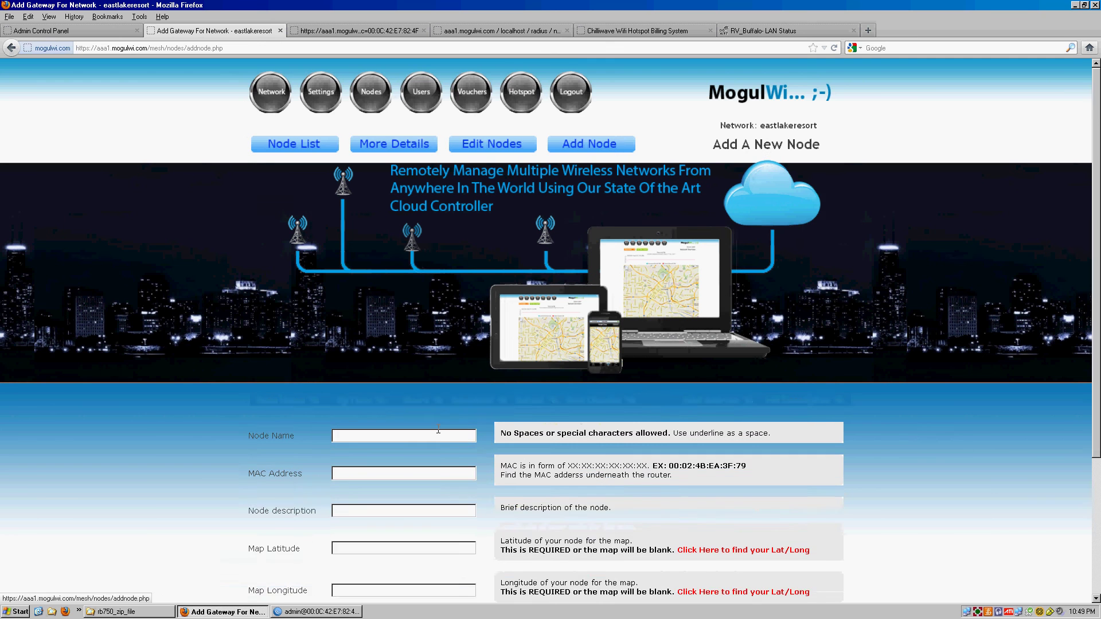
pyautogui.scroll(-2, 228, 460)
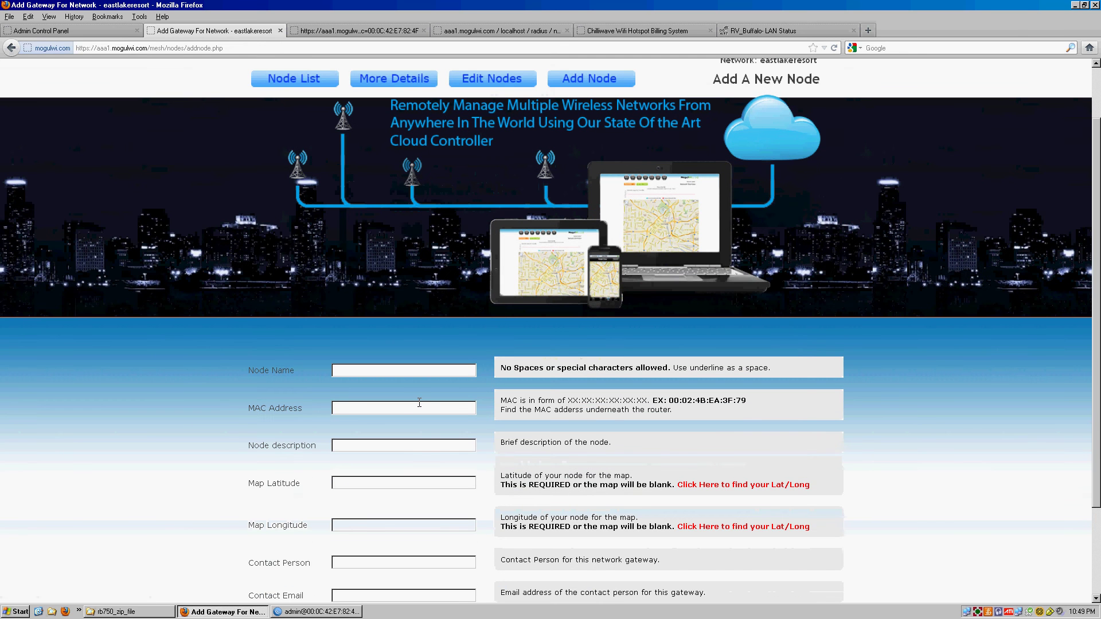
pyautogui.click(298, 86)
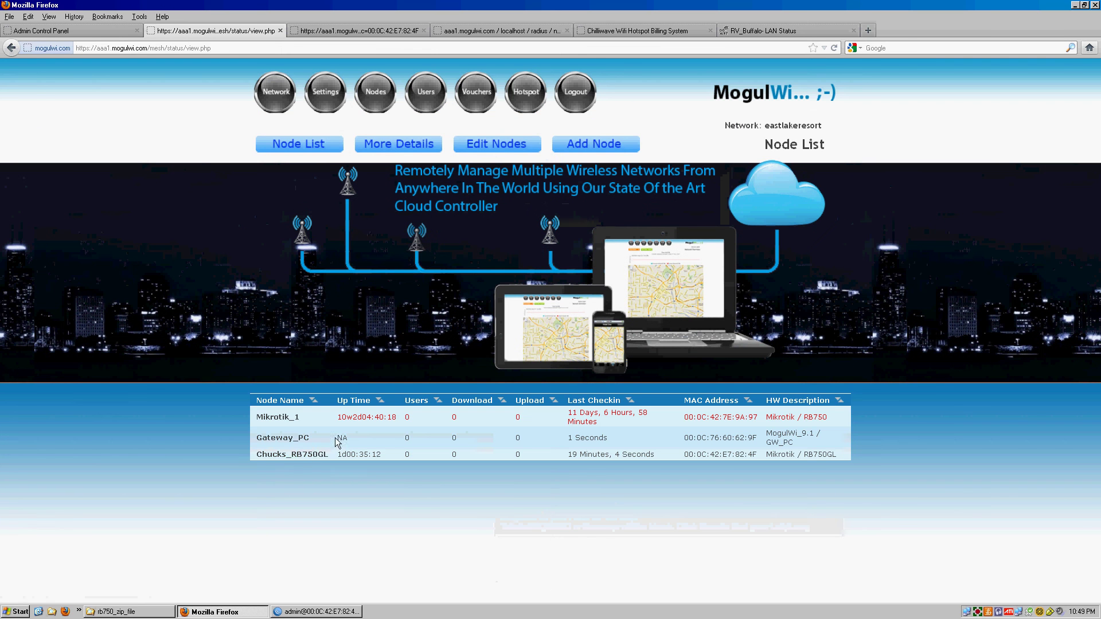
pyautogui.click(281, 455)
pyautogui.scroll(-4, 279, 441)
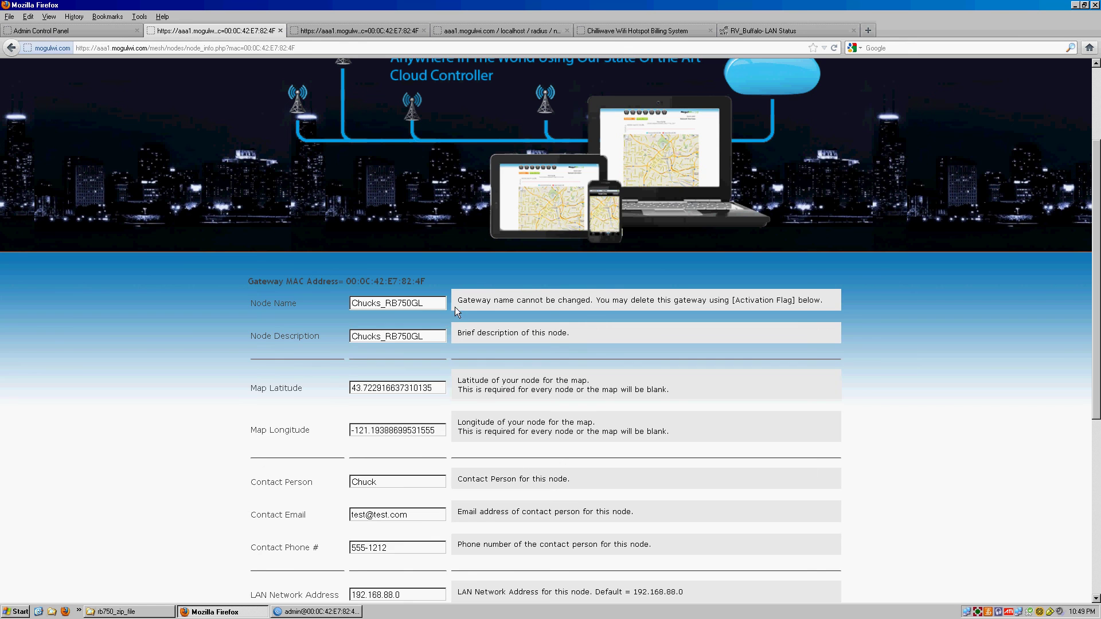
pyautogui.scroll(3, 455, 307)
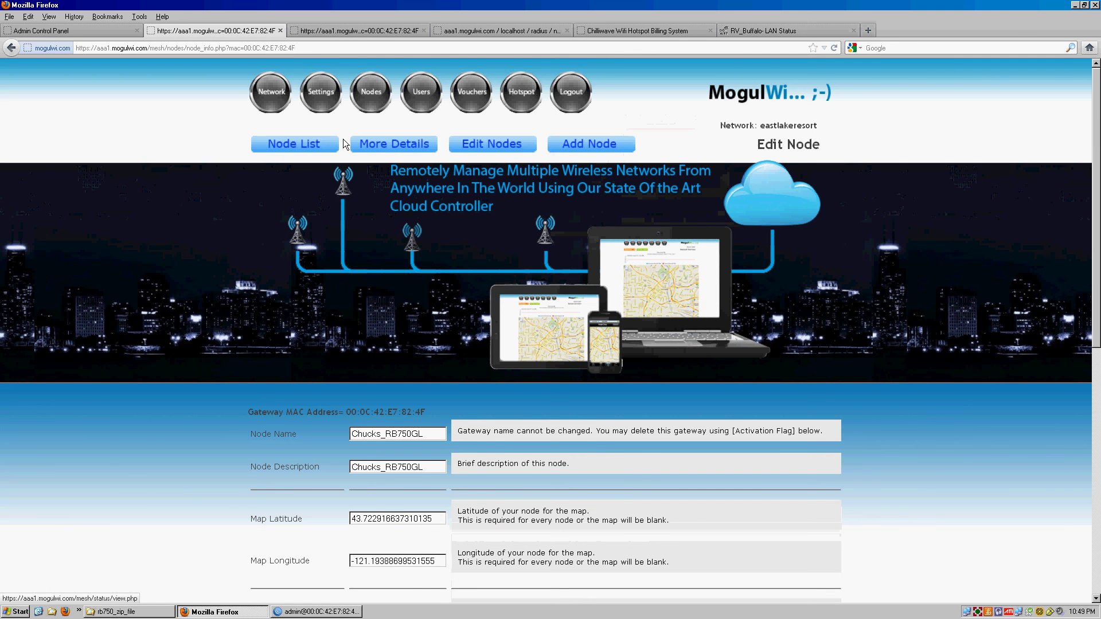
pyautogui.click(305, 151)
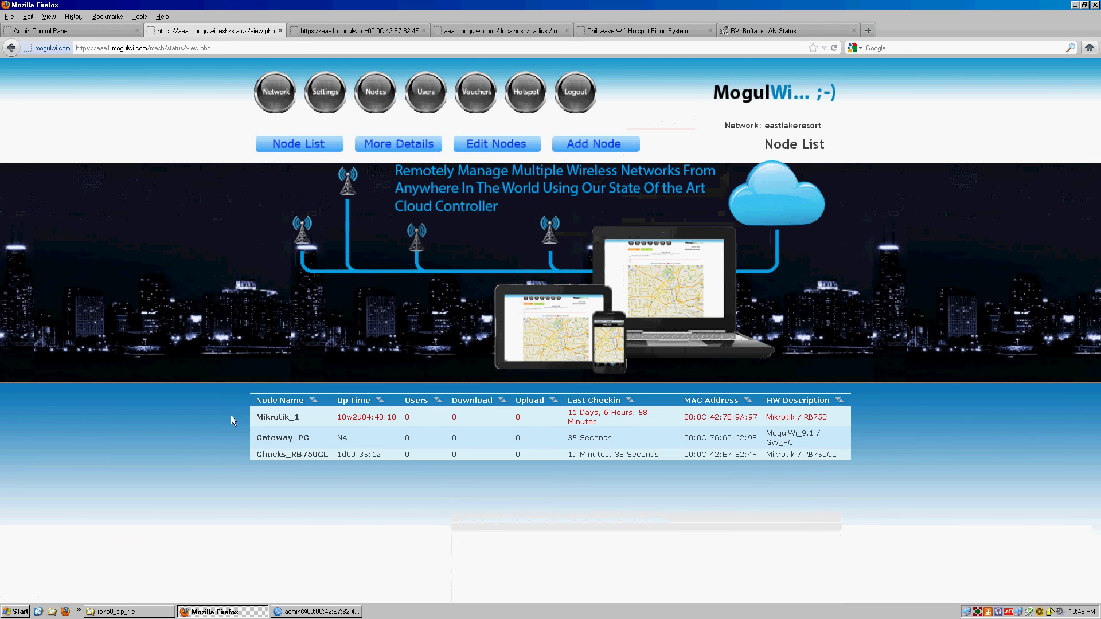
# Step: Reopen Chucks_RB750GL's Edit Node form, scroll through all of it, and return to the Node List
pyautogui.click(259, 454)
pyautogui.scroll(-10, 239, 481)
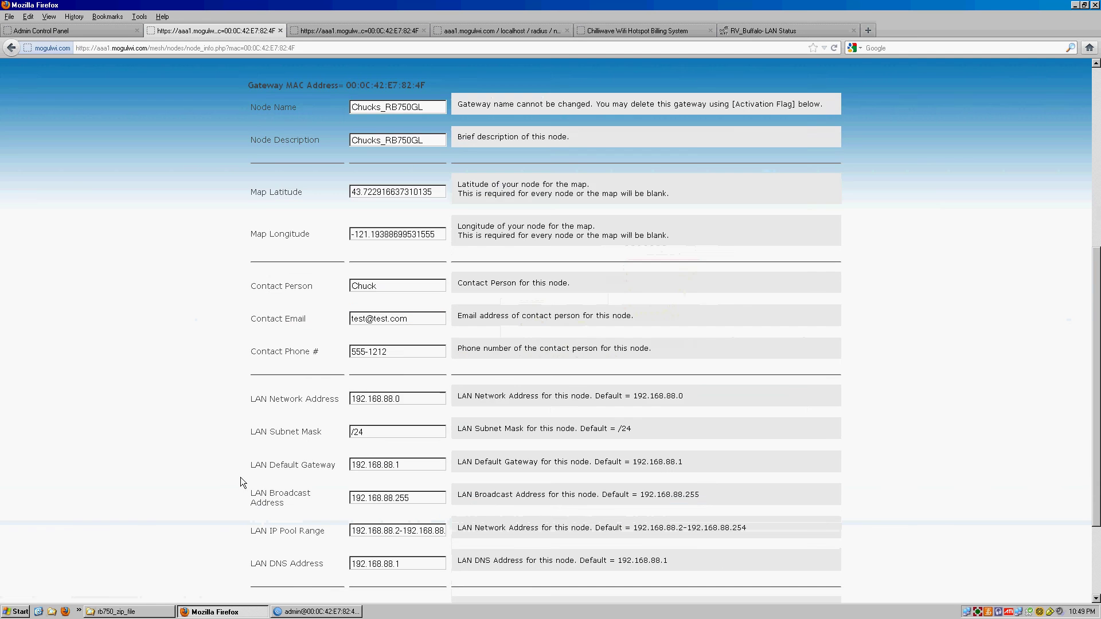
pyautogui.scroll(-2, 246, 459)
pyautogui.scroll(-2, 253, 445)
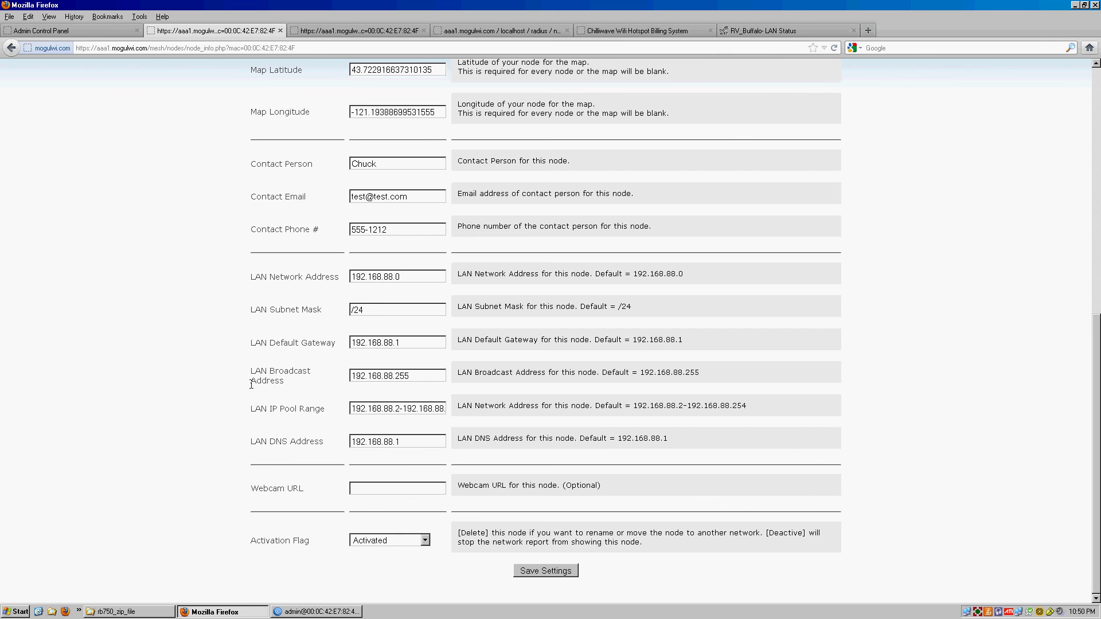
pyautogui.scroll(10, 238, 361)
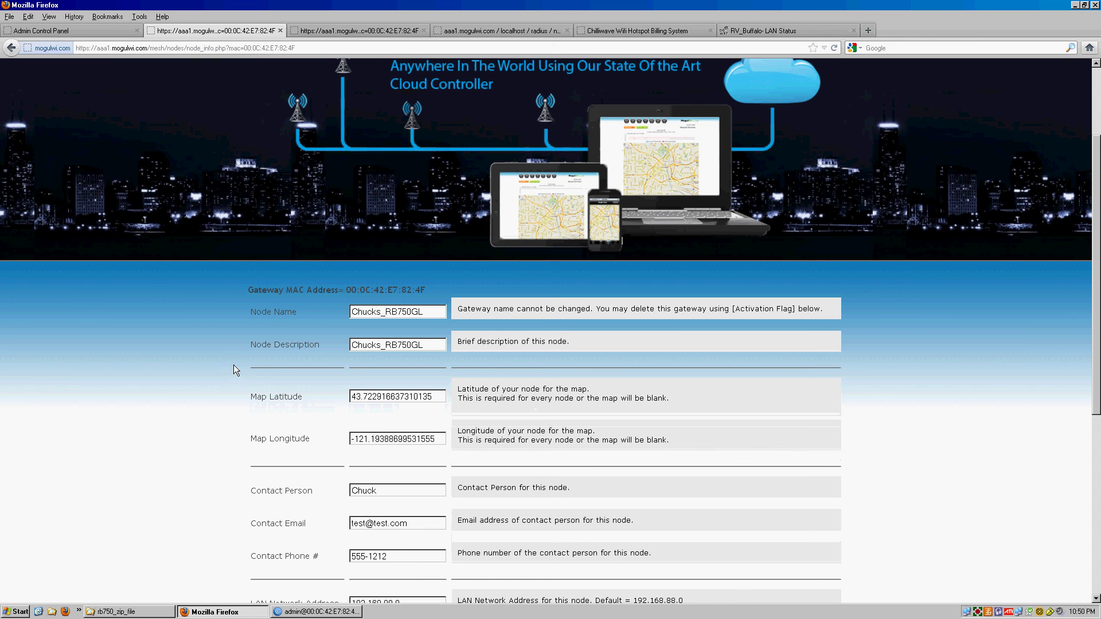
pyautogui.scroll(4, 233, 371)
pyautogui.click(287, 144)
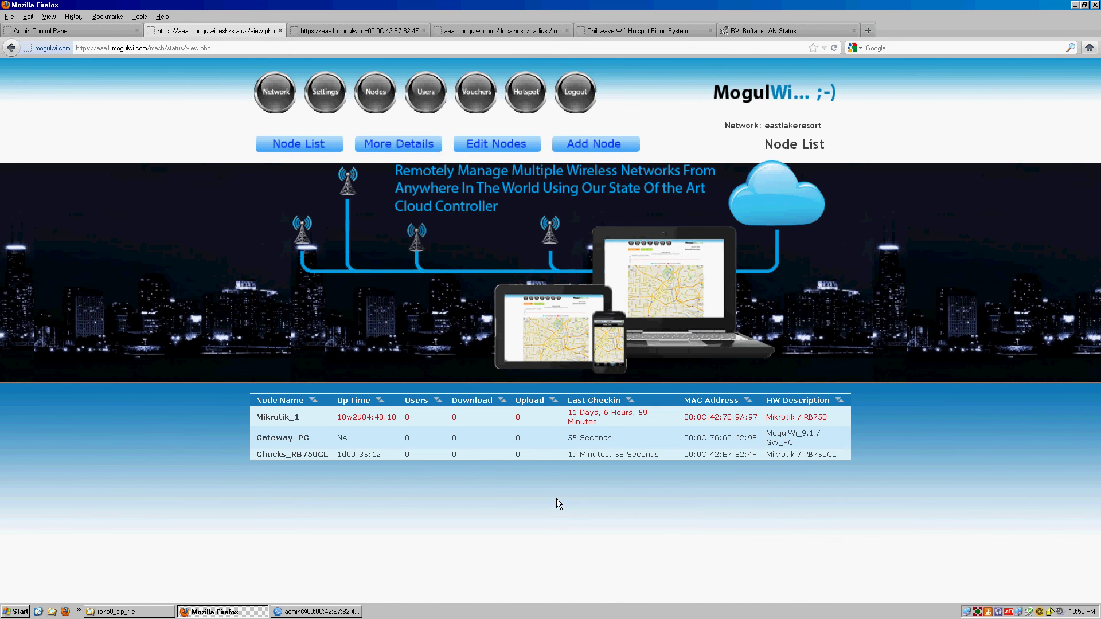
# Step: Open Chucks_RB750GL's Edit Node form and check LAN network 192.168.88.0/24 and gateway 192.168.88.1
pyautogui.click(307, 457)
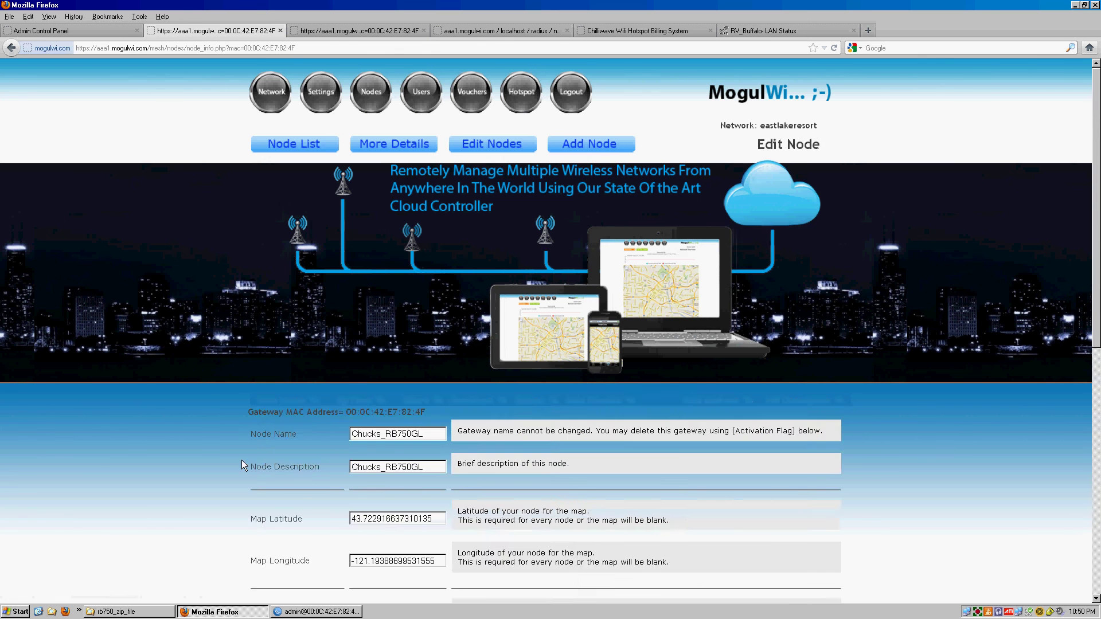
pyautogui.scroll(-10, 371, 440)
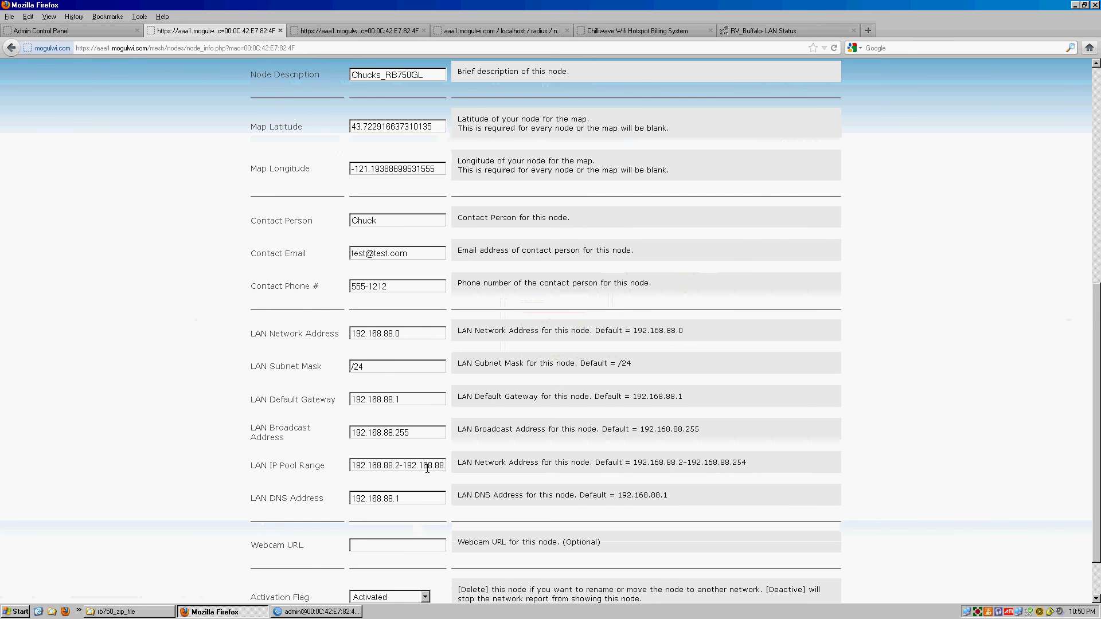
pyautogui.scroll(4, 436, 350)
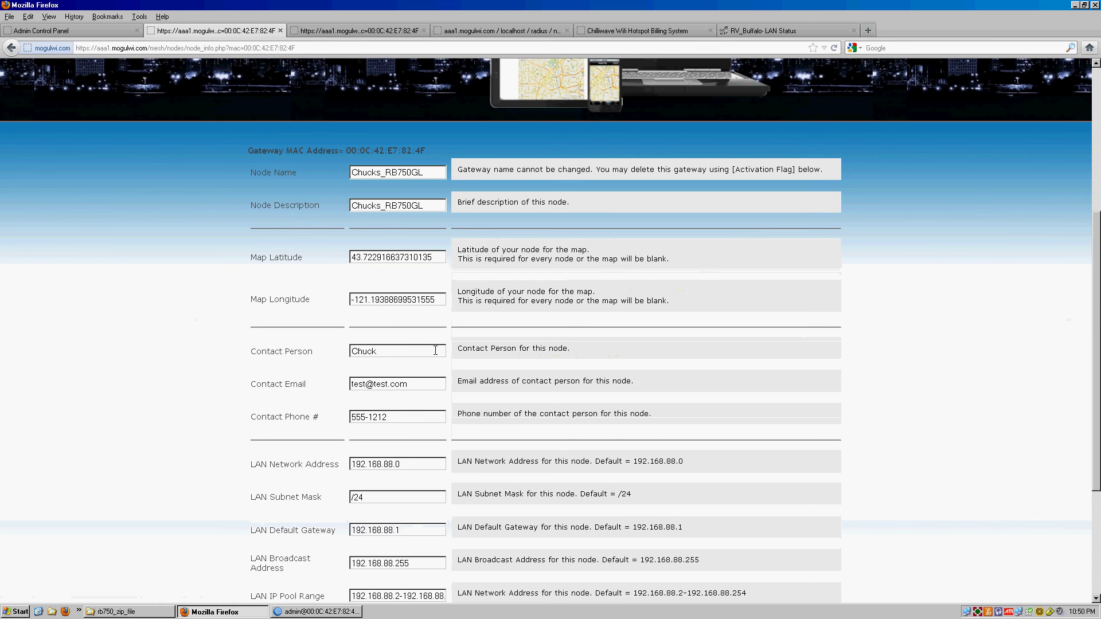
pyautogui.scroll(4, 433, 351)
pyautogui.scroll(4, 431, 353)
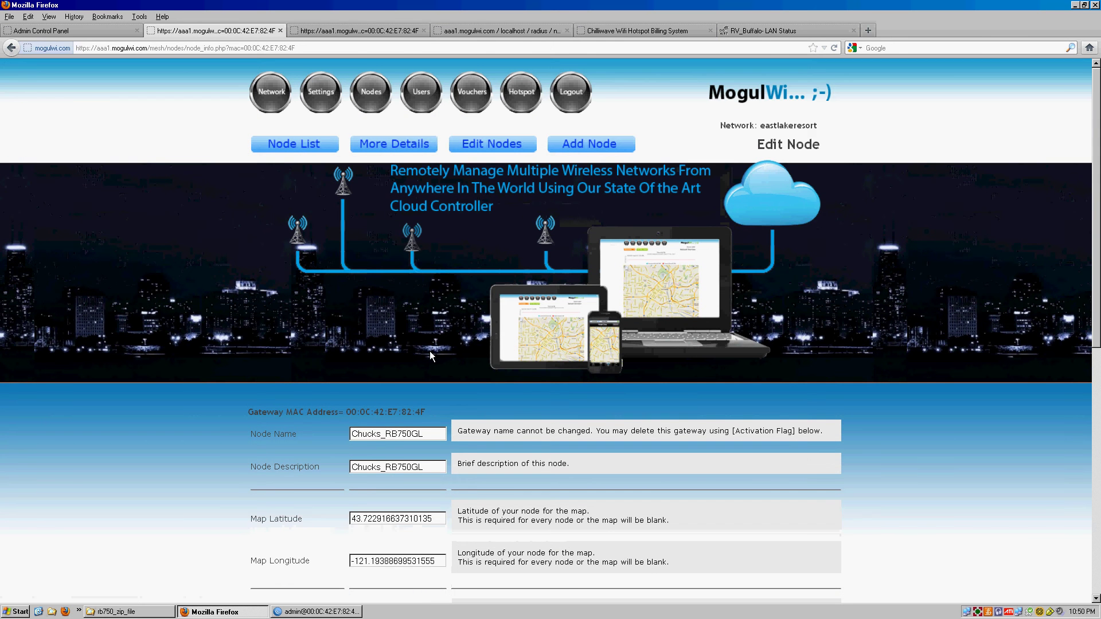
# Step: View the eastlakeresort Free Trial options: period 00:30:00/23:30:00 and rate limit 250k/850k
pyautogui.click(324, 90)
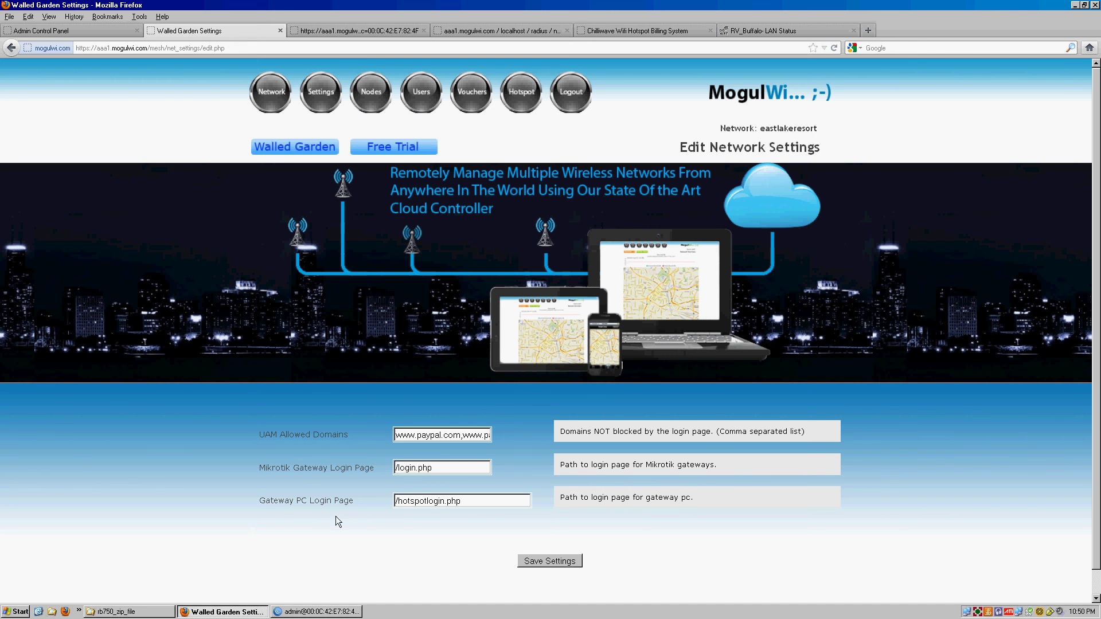
pyautogui.click(394, 153)
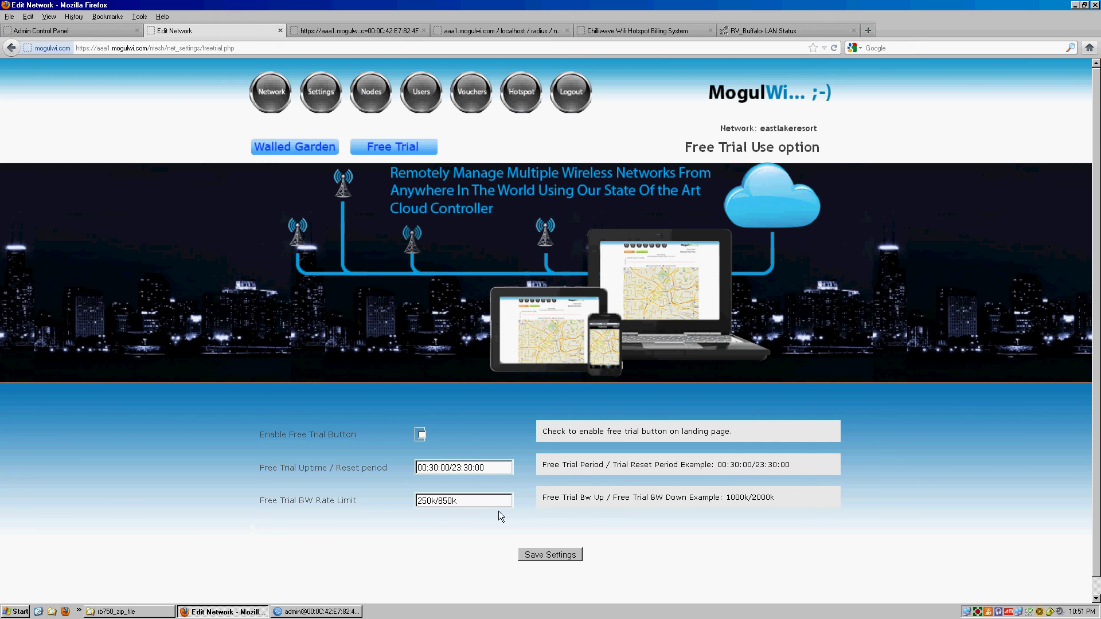
# Step: Review Gateway_PC's Edit Node form, then refresh the Node List to see Chucks_RB750GL's 00:05:12 uptime
pyautogui.click(376, 95)
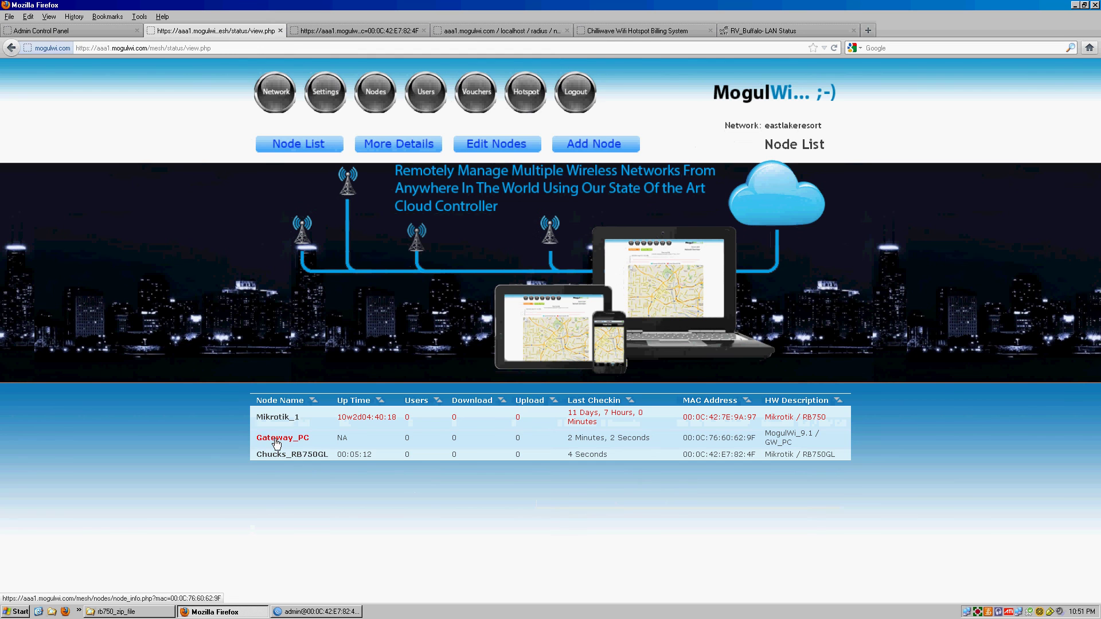
pyautogui.click(276, 443)
pyautogui.scroll(-7, 199, 424)
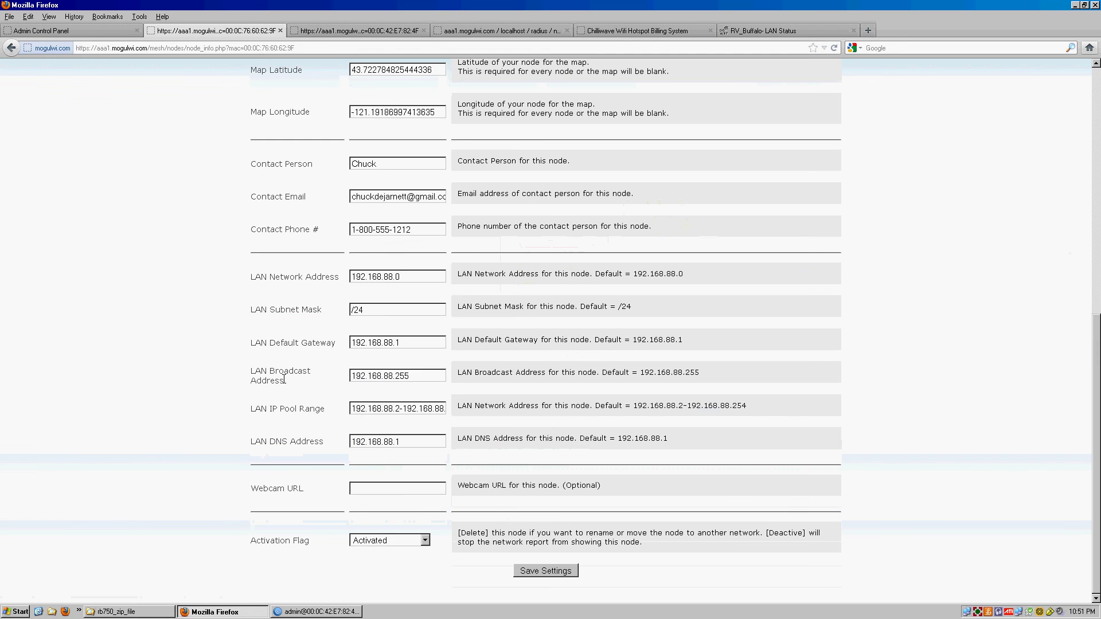
pyautogui.scroll(8, 255, 357)
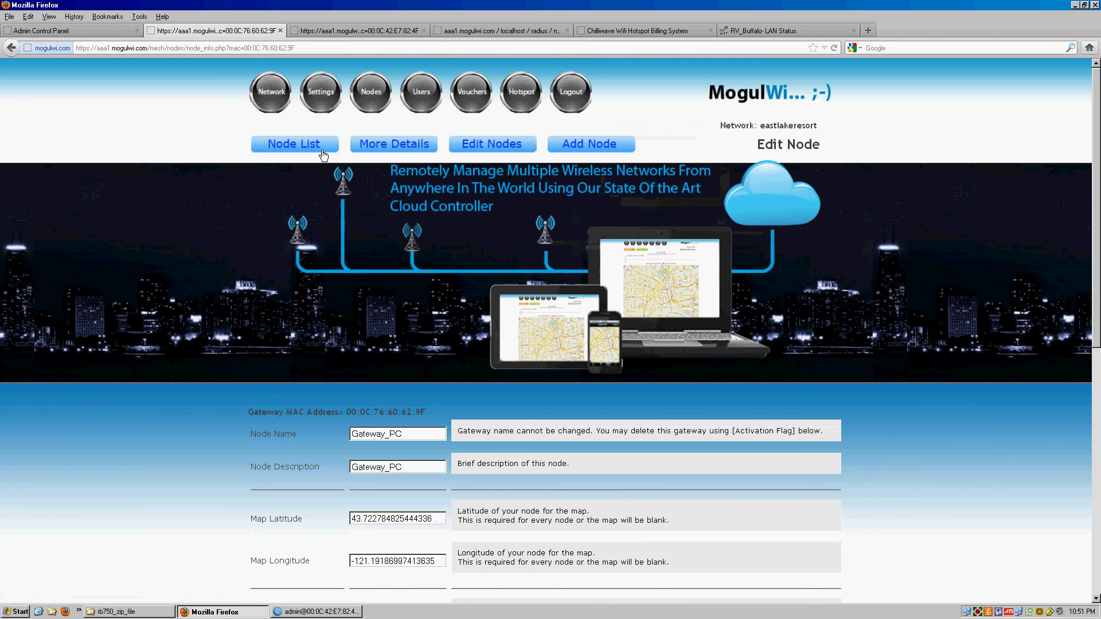
pyautogui.click(367, 106)
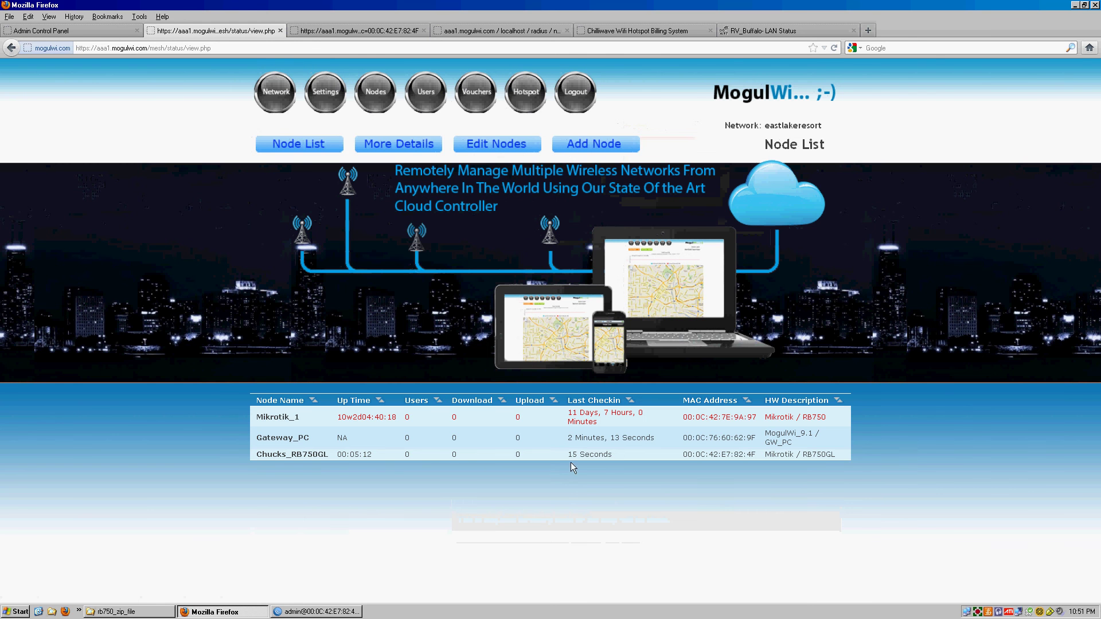
# Step: Bring WinBox back and maximize its File List to show all 29 router files
pyautogui.click(310, 614)
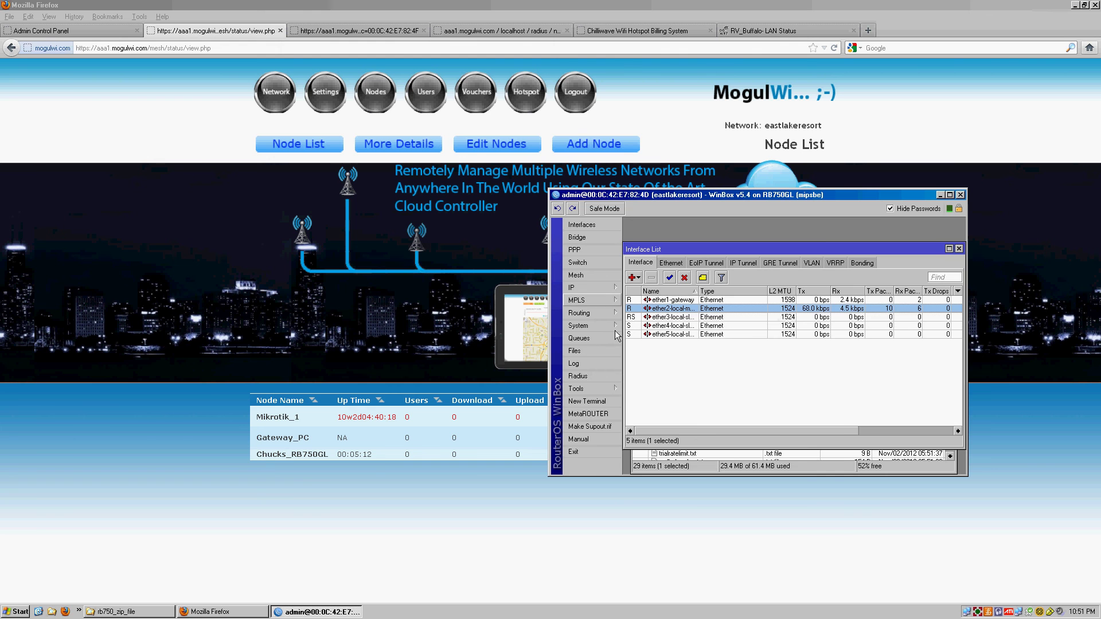
pyautogui.click(701, 469)
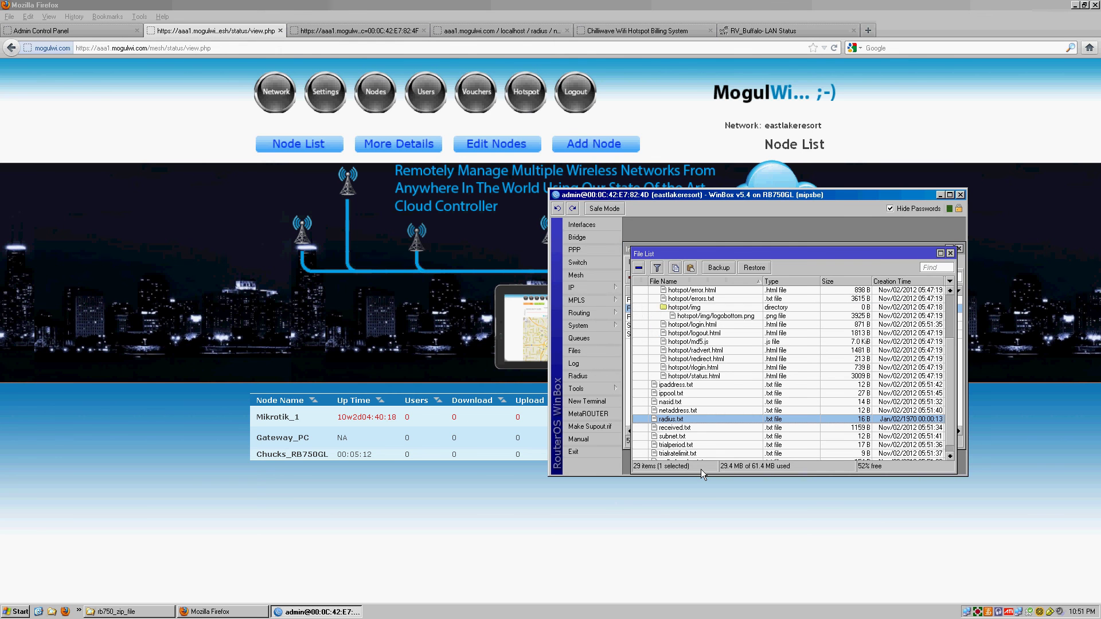
pyautogui.doubleClick(854, 196)
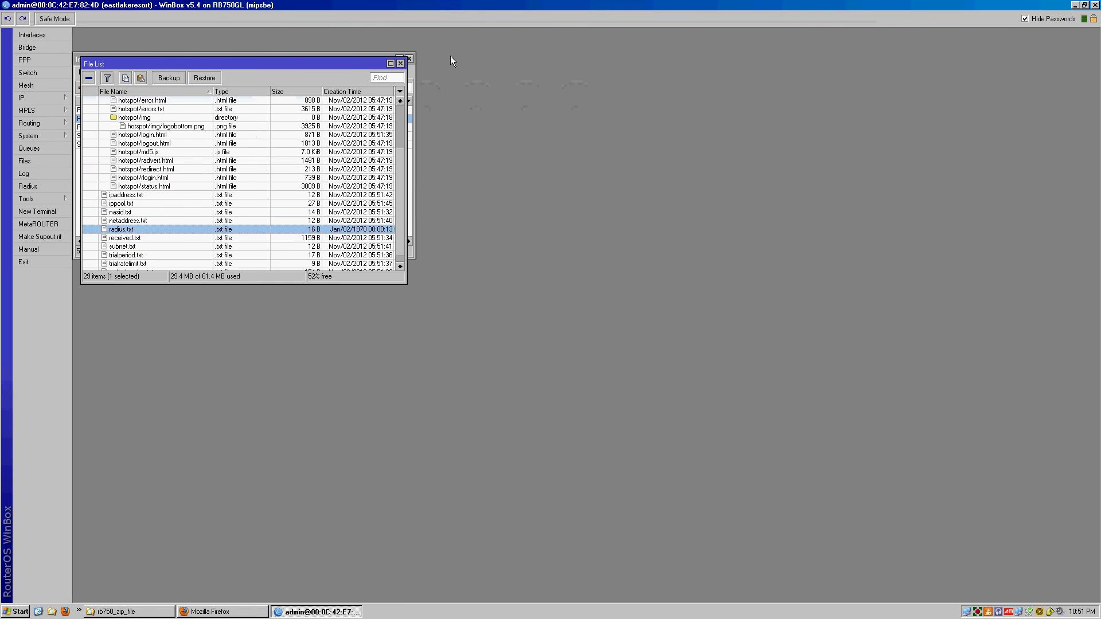
pyautogui.doubleClick(352, 63)
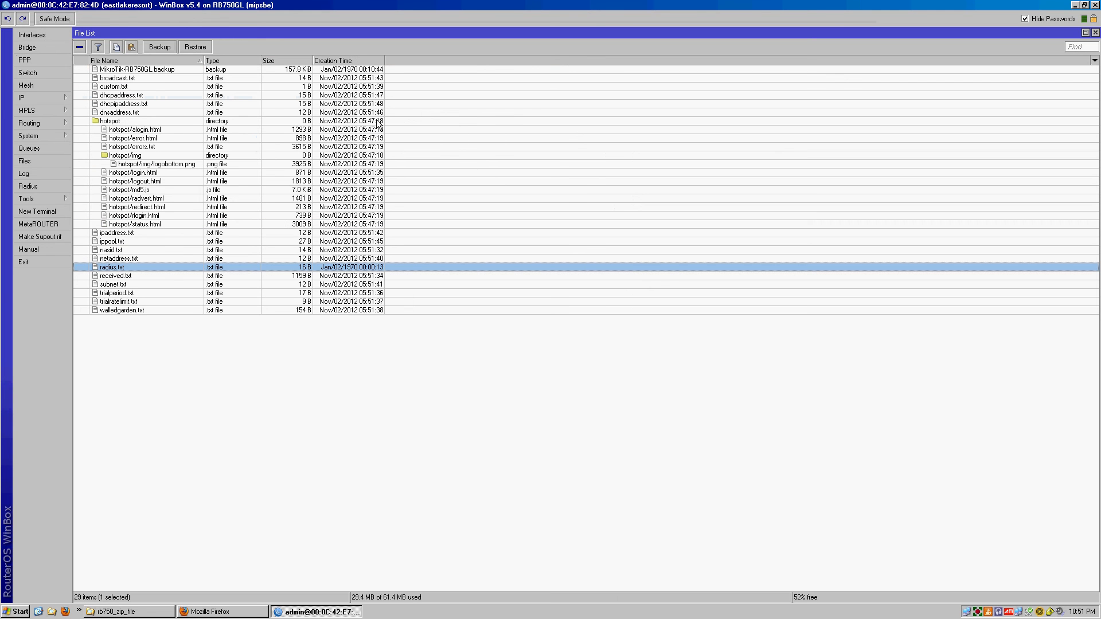